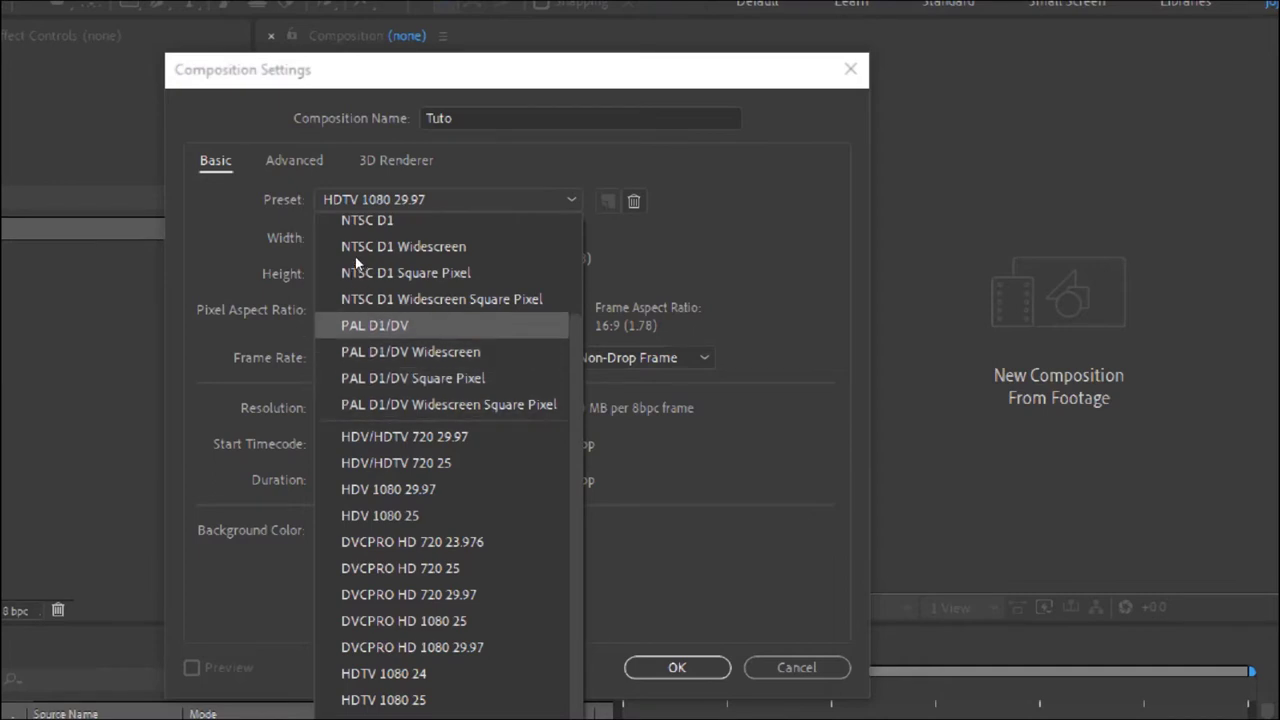
- Apply the DVCPRO HD 720 25 preset to the Tuto composition
left_click(400, 165)
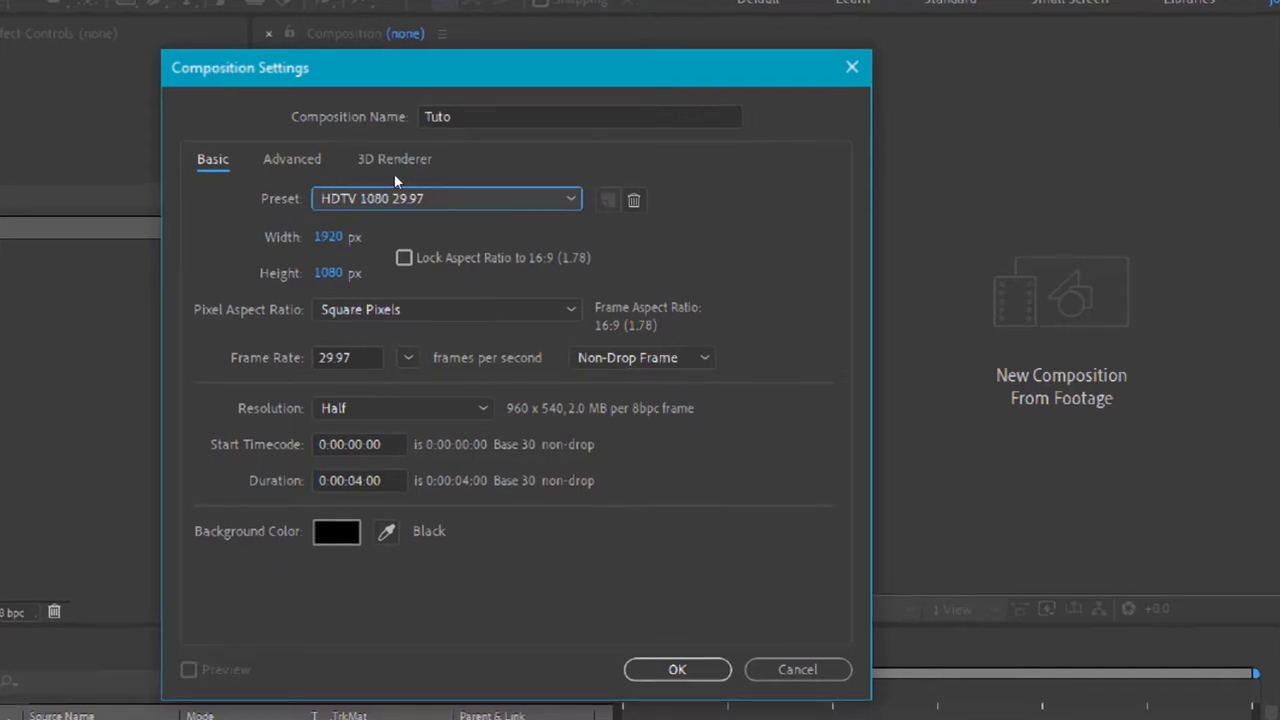
left_click(455, 198)
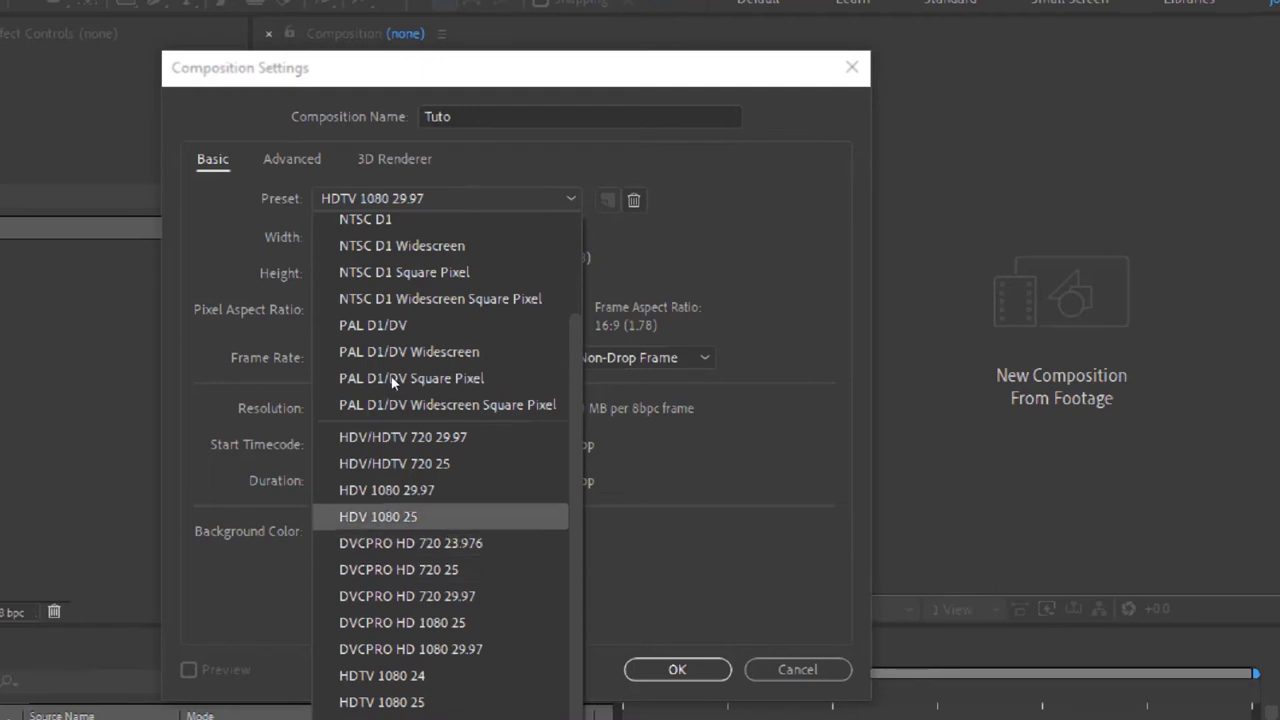
key("Down")
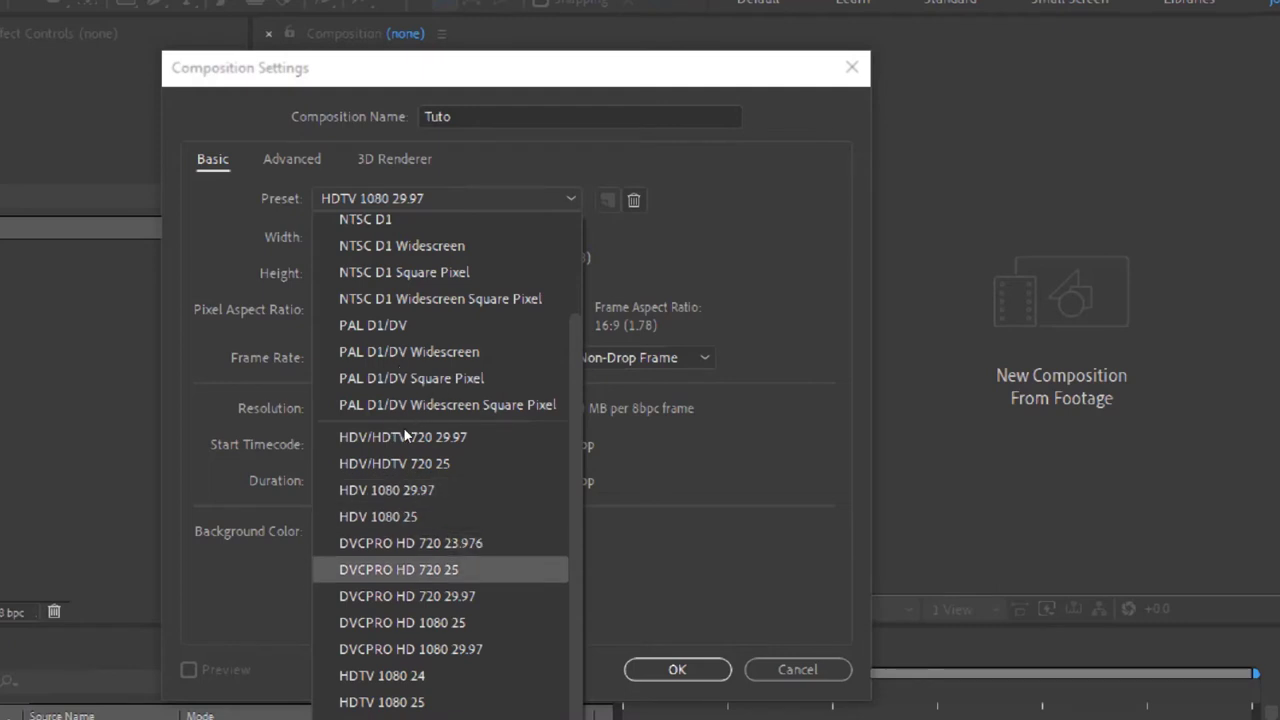
key("Return")
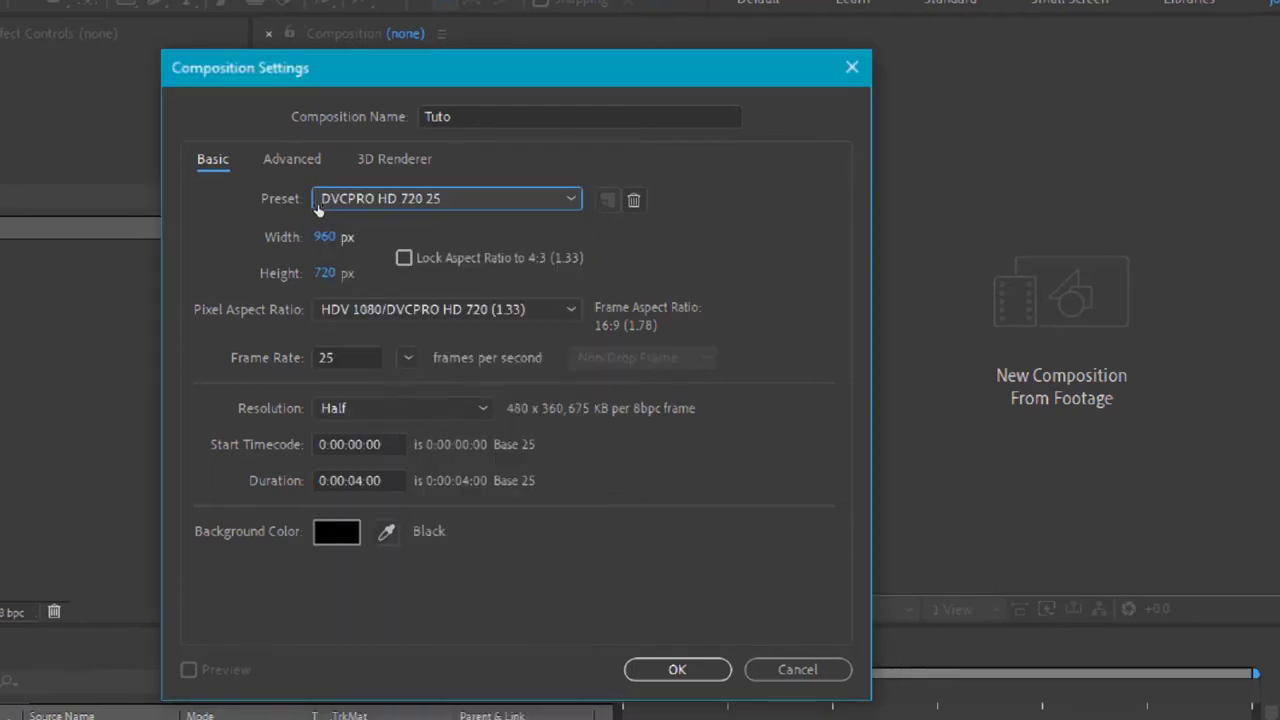
left_click(405, 183)
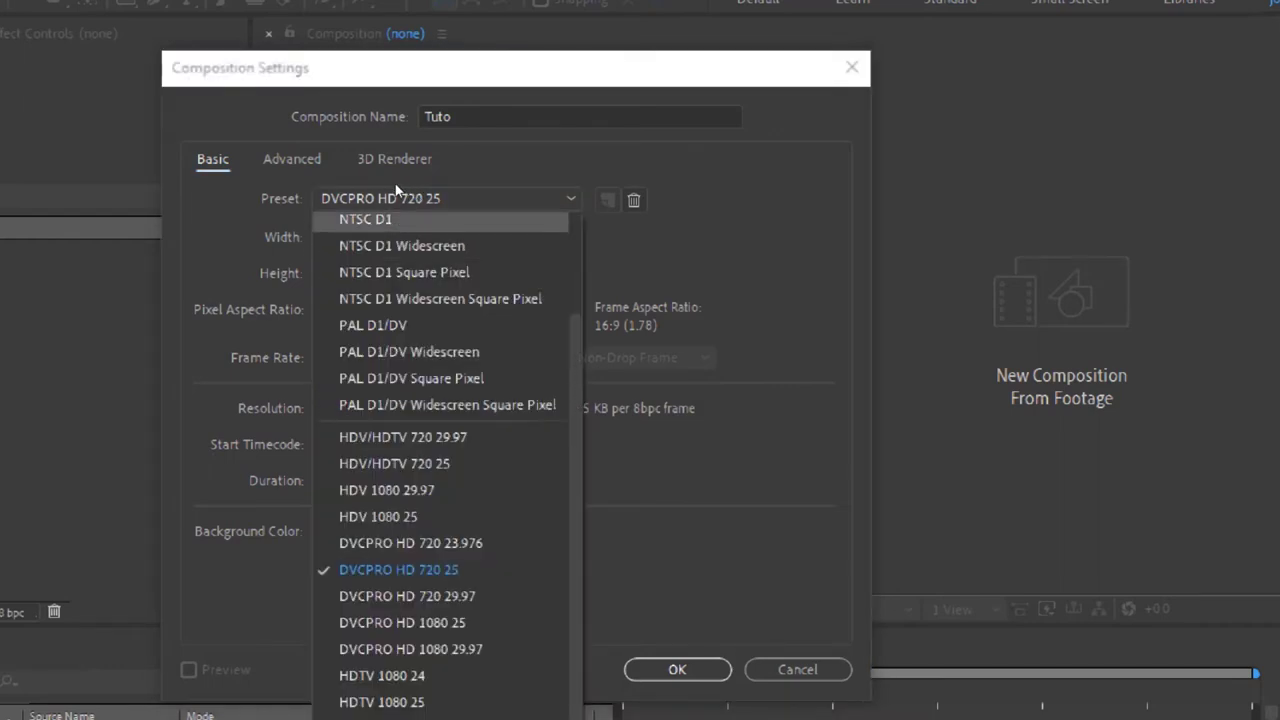
key("Escape")
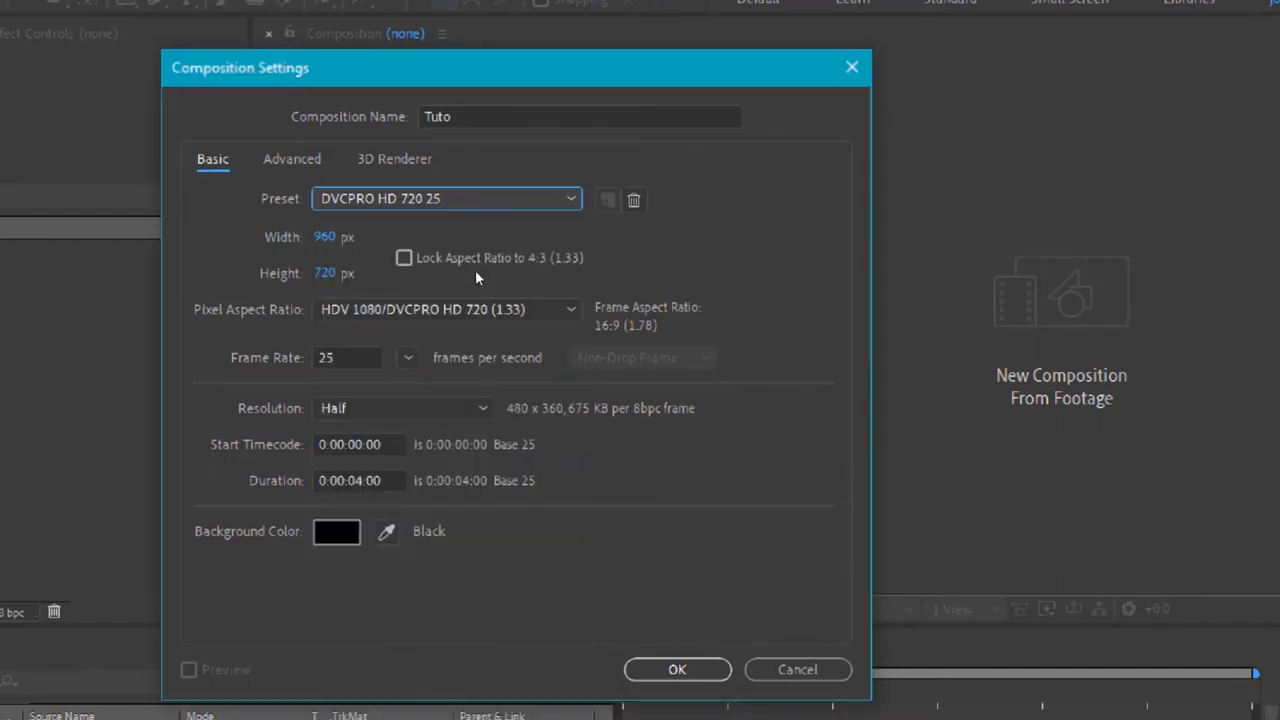
- Switch the composition to the Custom preset and set its width to 1280 px
left_click(468, 196)
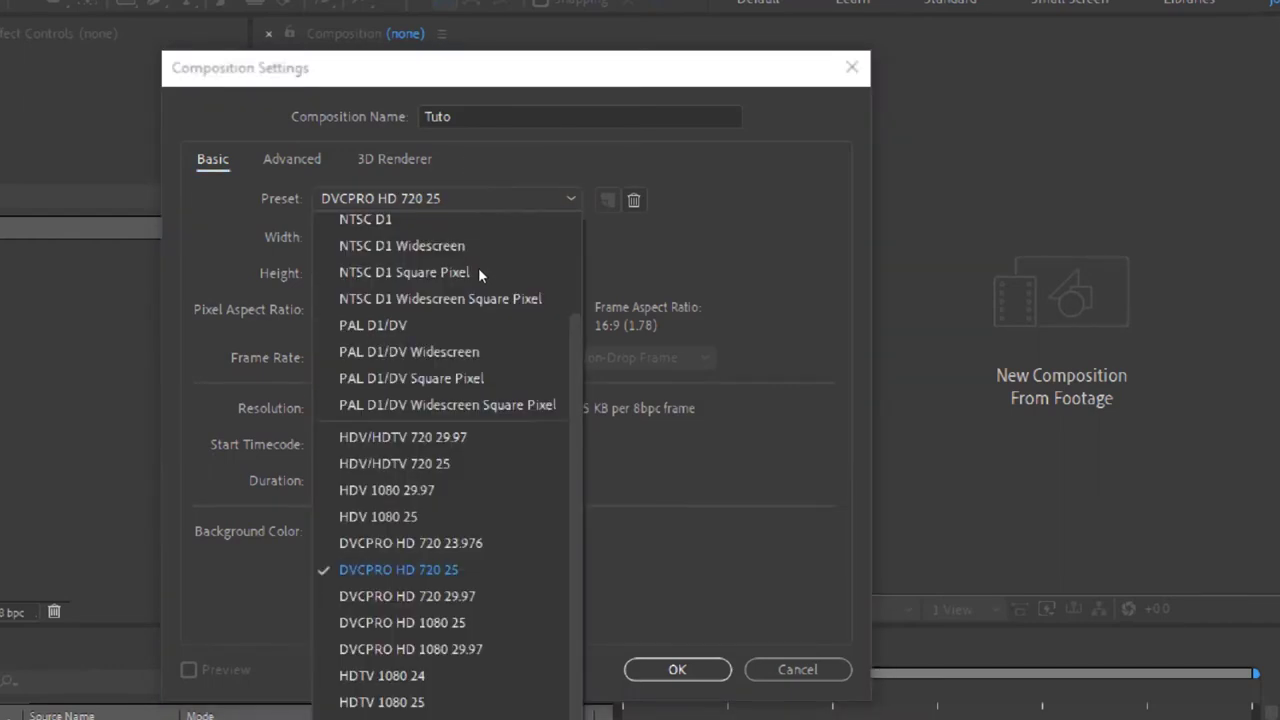
scroll(476, 269, "up", 2)
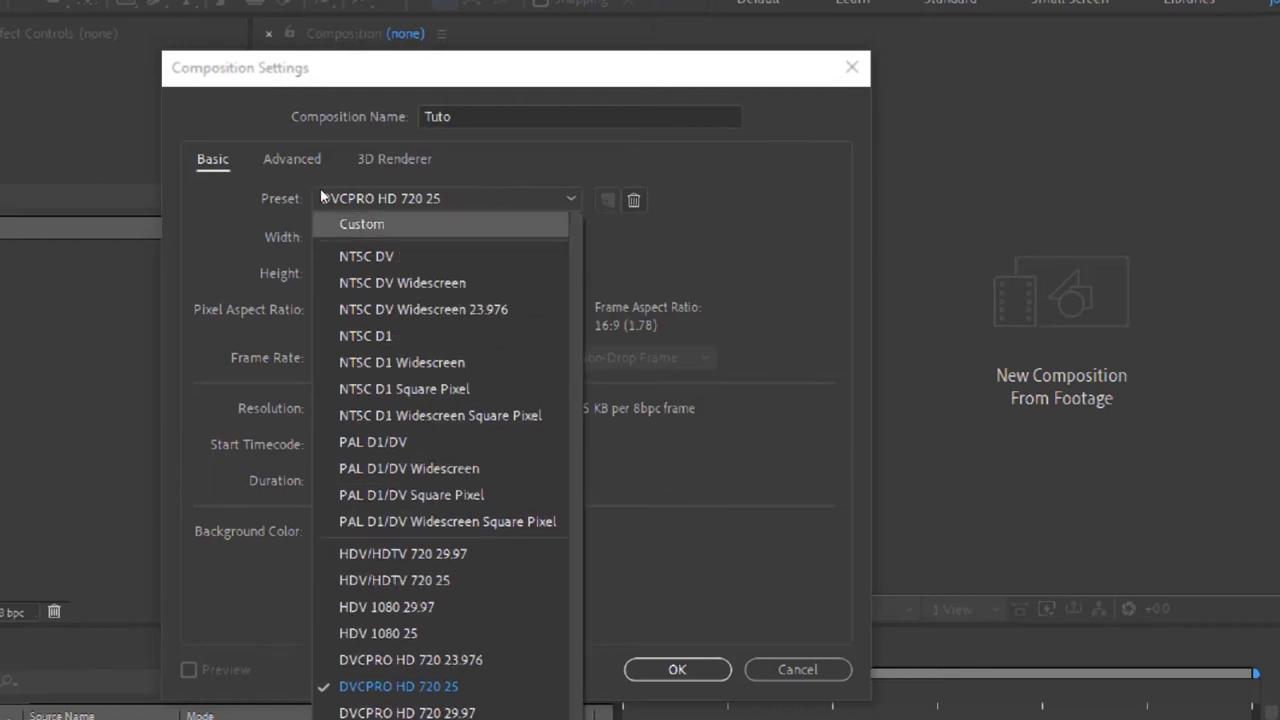
left_click(330, 218)
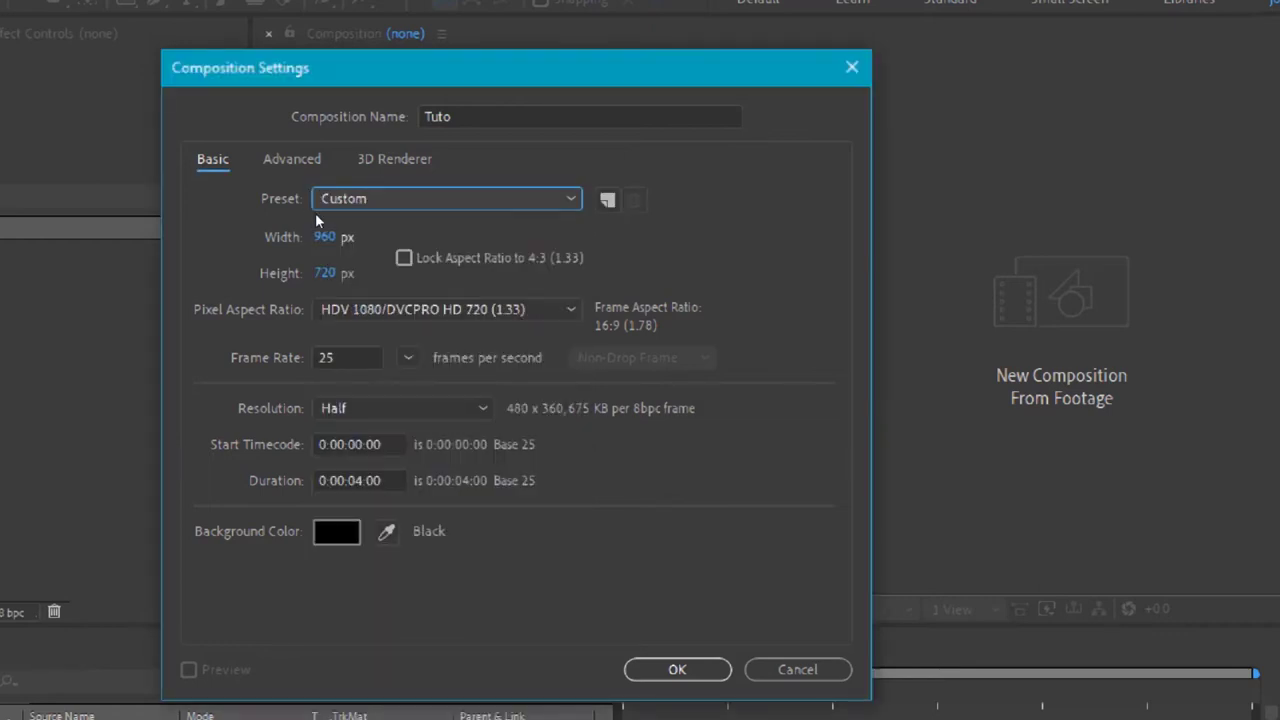
key("Tab")
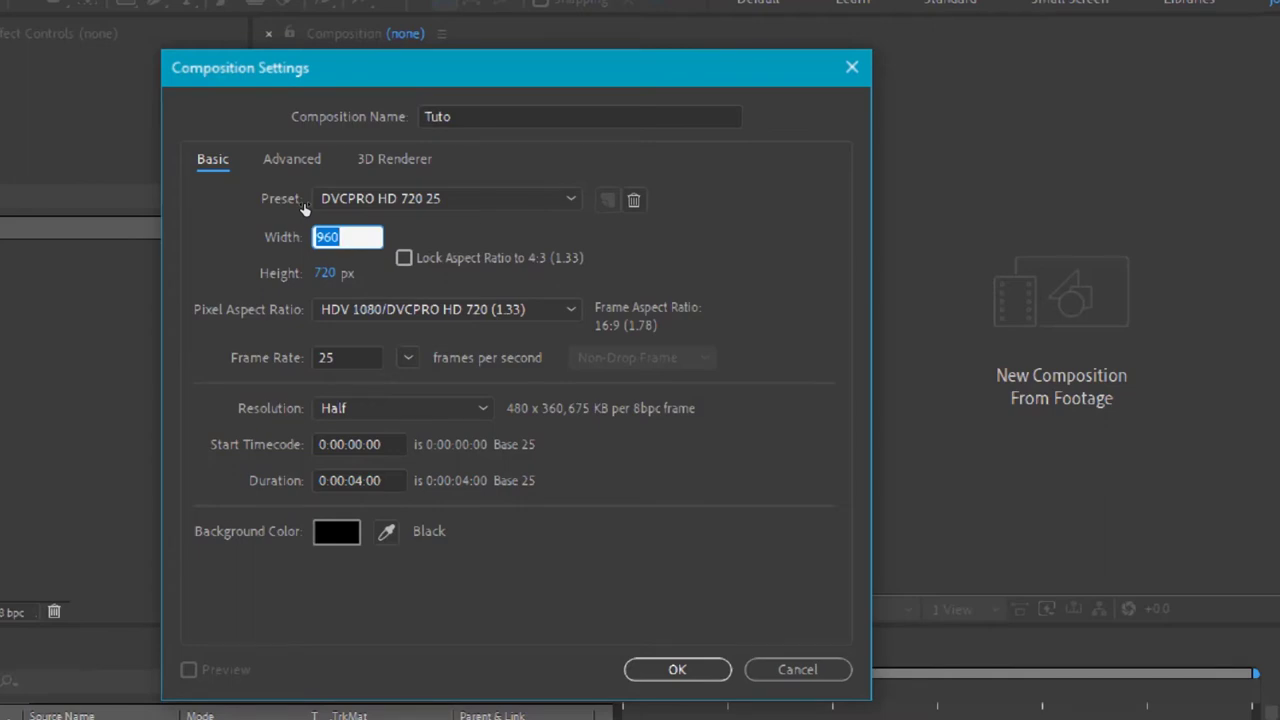
type("1280")
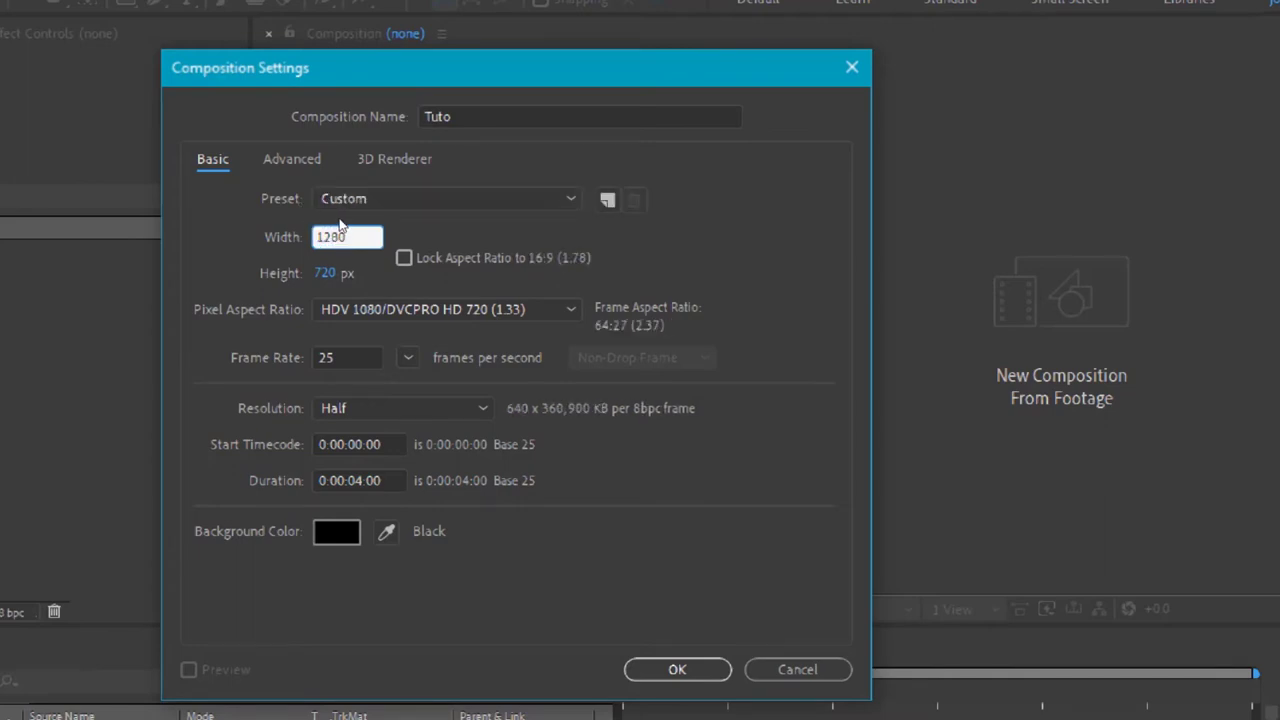
left_click(333, 228)
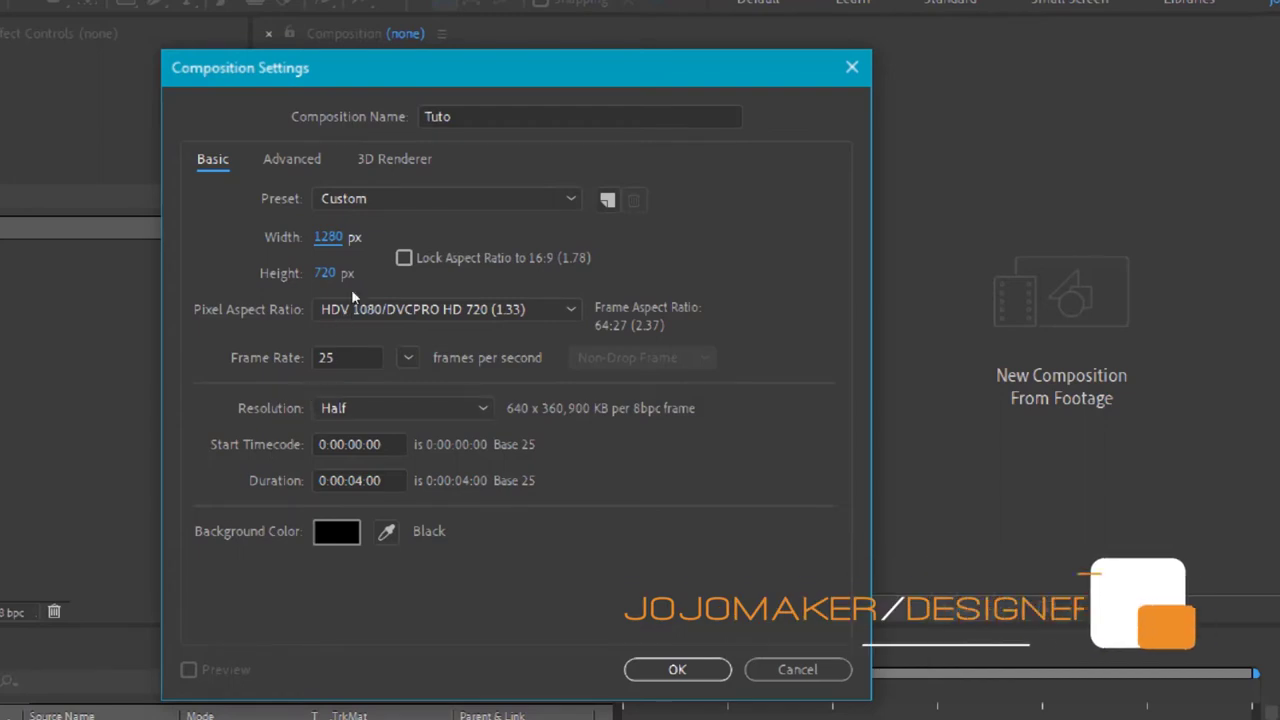
- Apply the DVCPRO HD 1080 29.97 preset to the Tuto composition
left_click(355, 198)
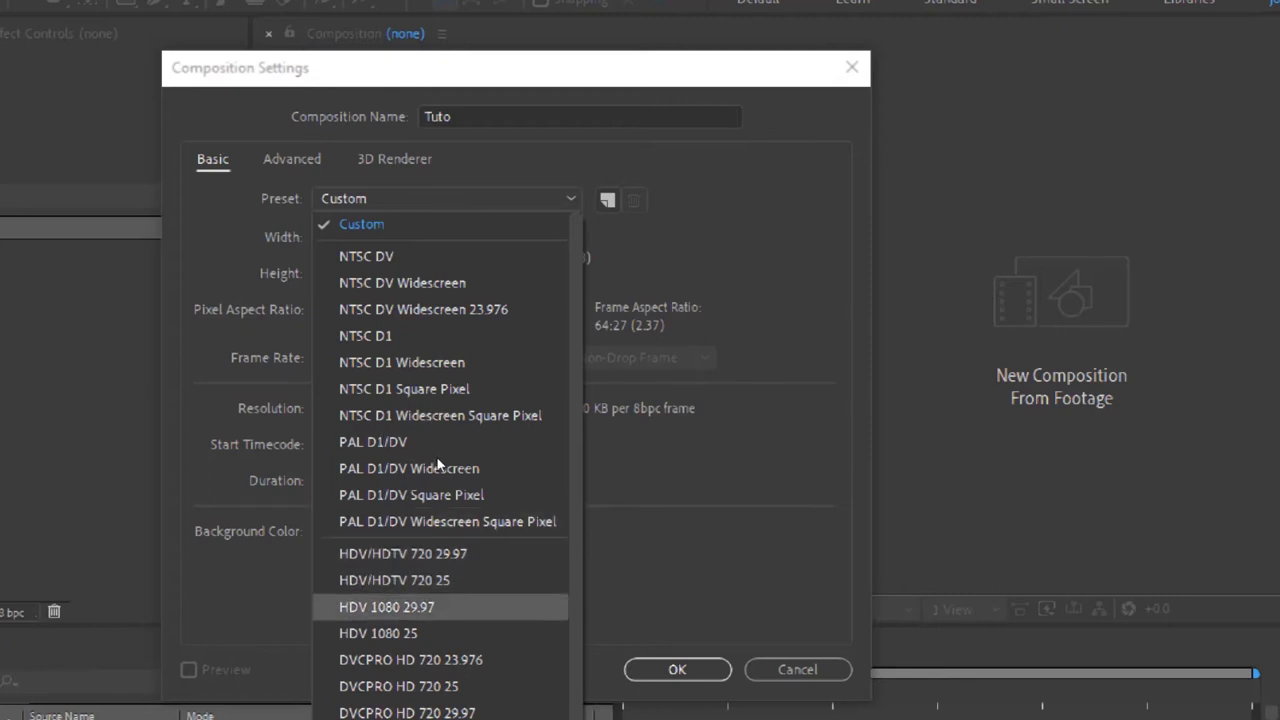
scroll(376, 490, "down", 3)
key("Up")
key("Up")
key("Up")
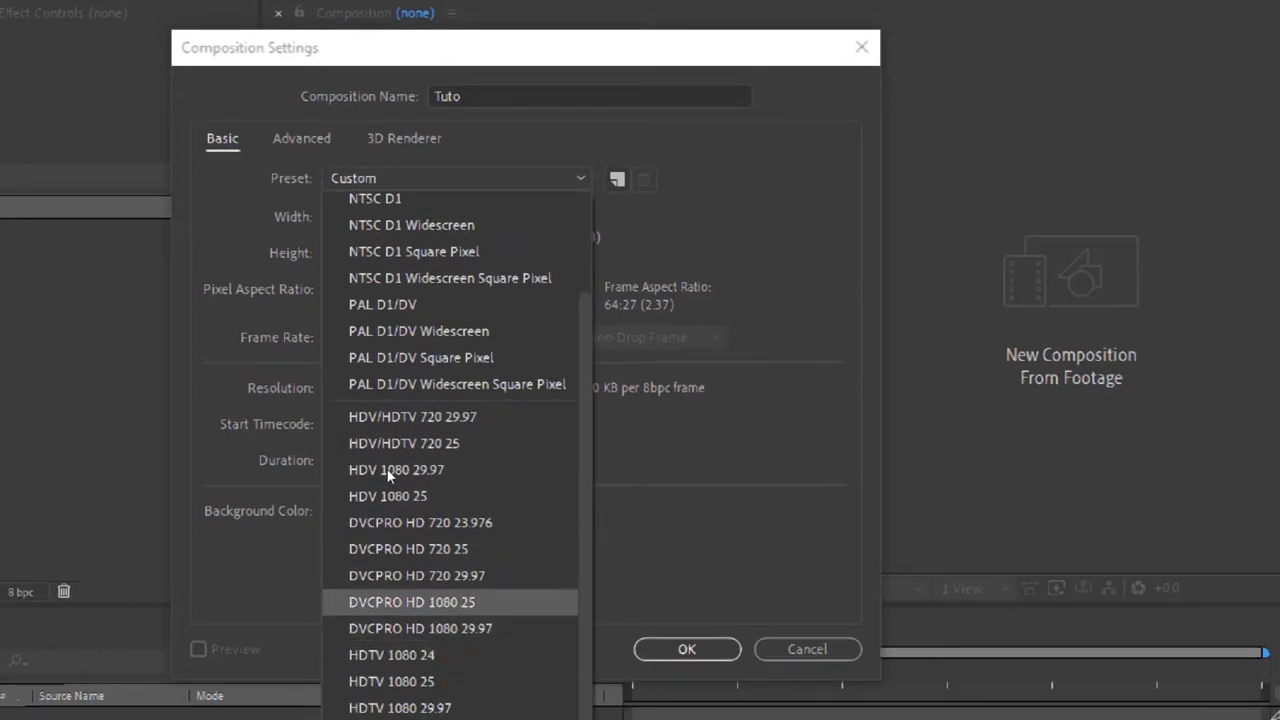
key("Down")
key("Return")
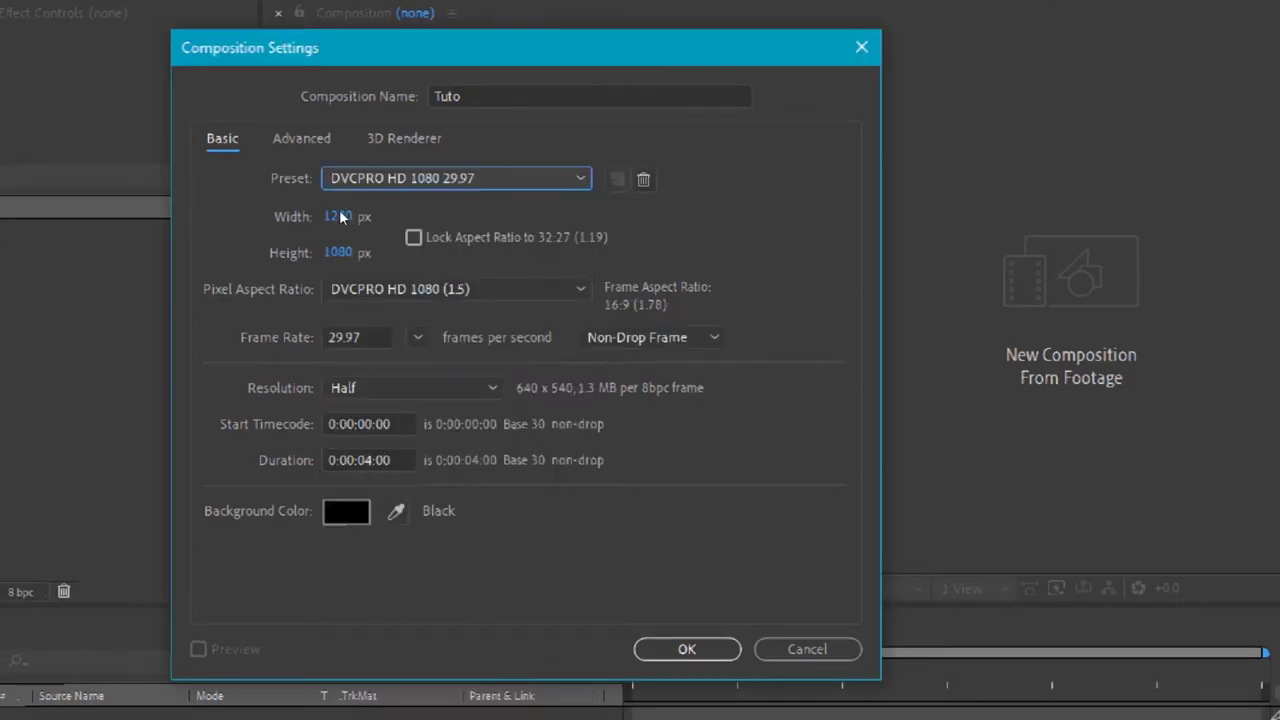
- Switch the composition to the Custom preset and set its width to 1920 px
left_click(420, 178)
scroll(476, 290, "up", 3)
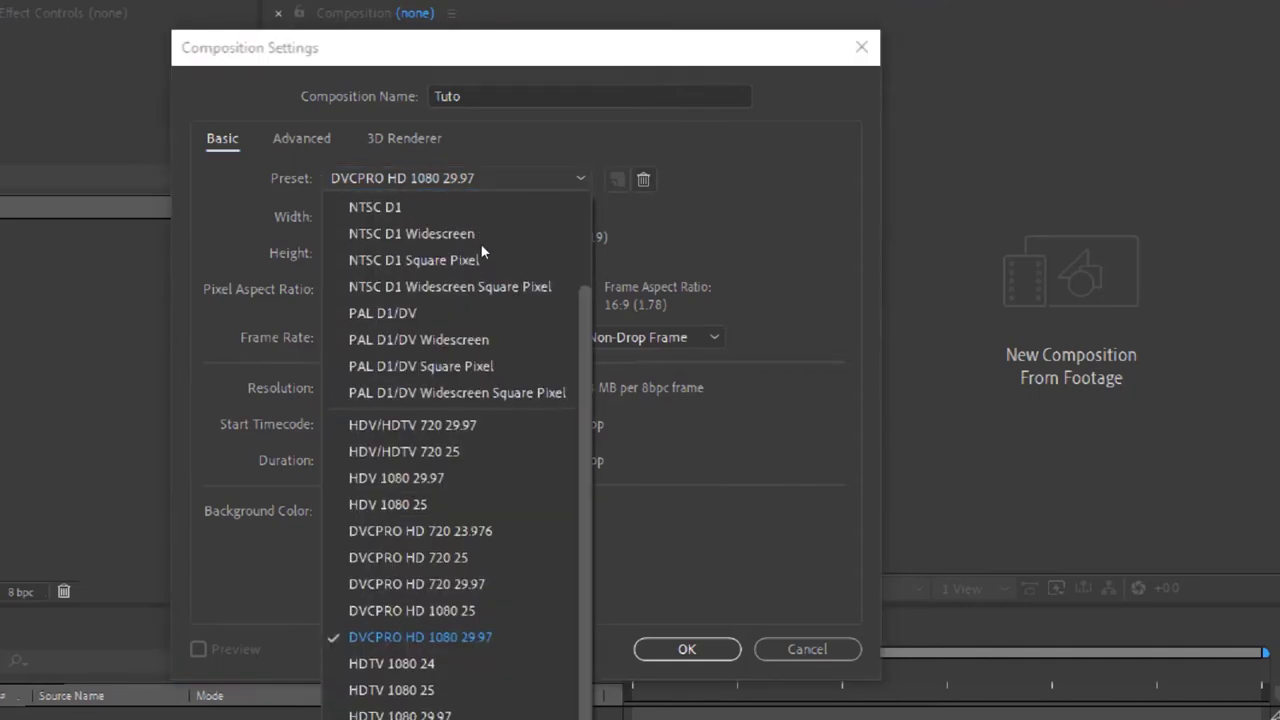
left_click(370, 203)
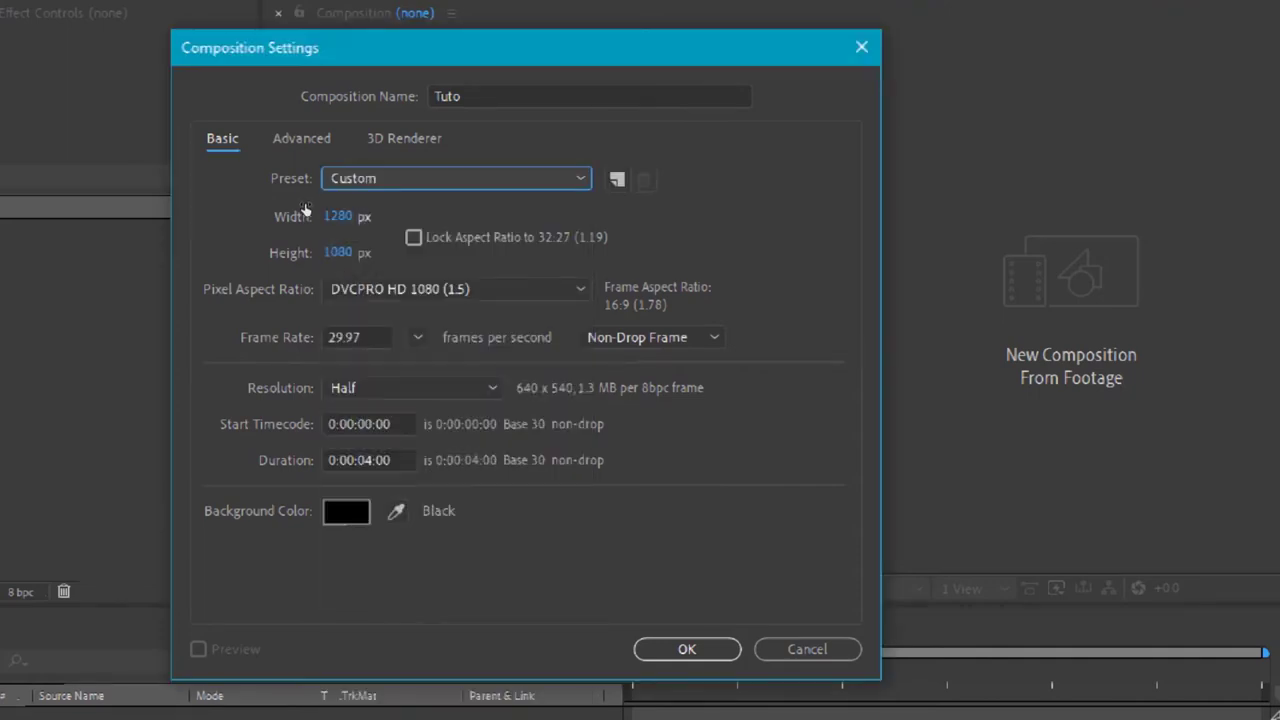
left_click(307, 215)
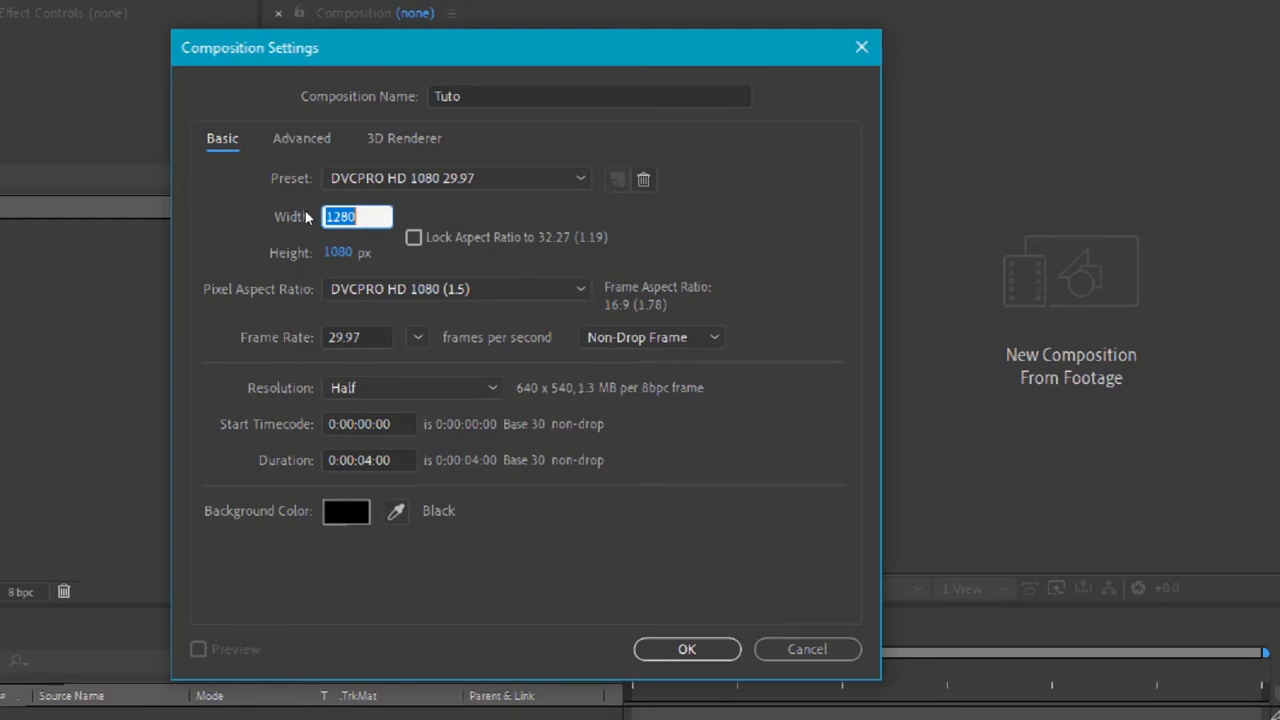
type("1920")
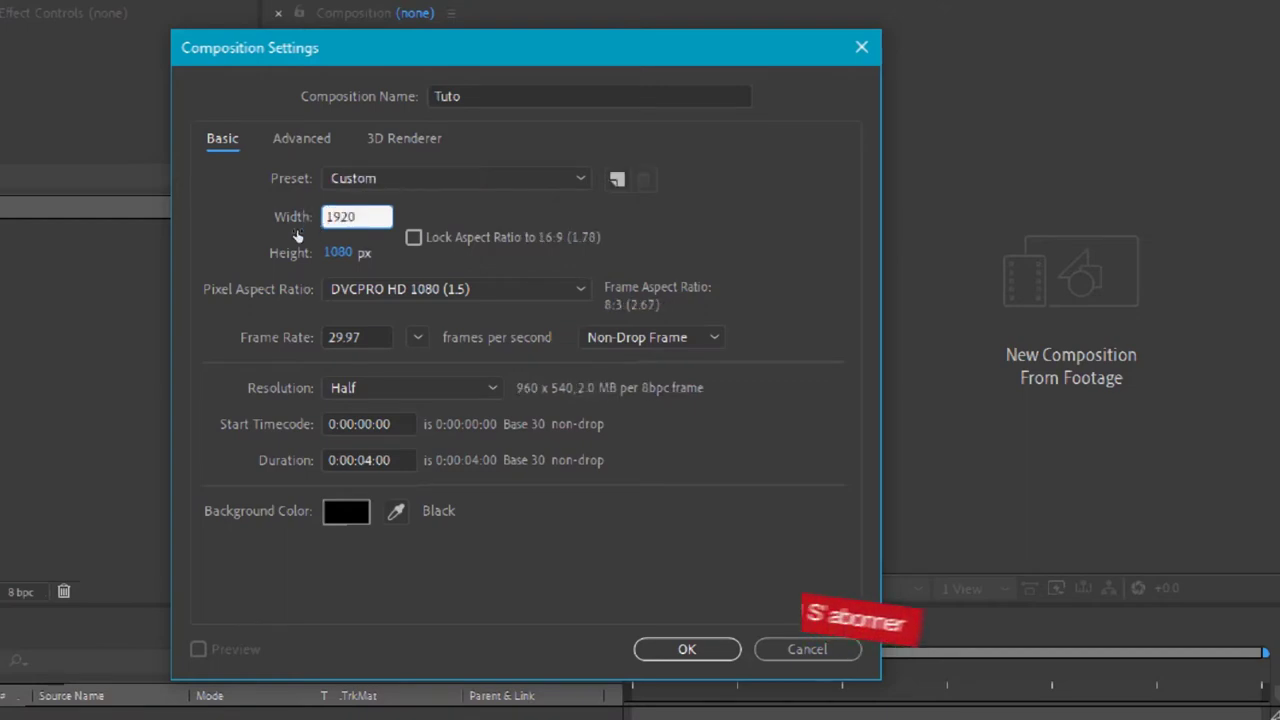
key("Return")
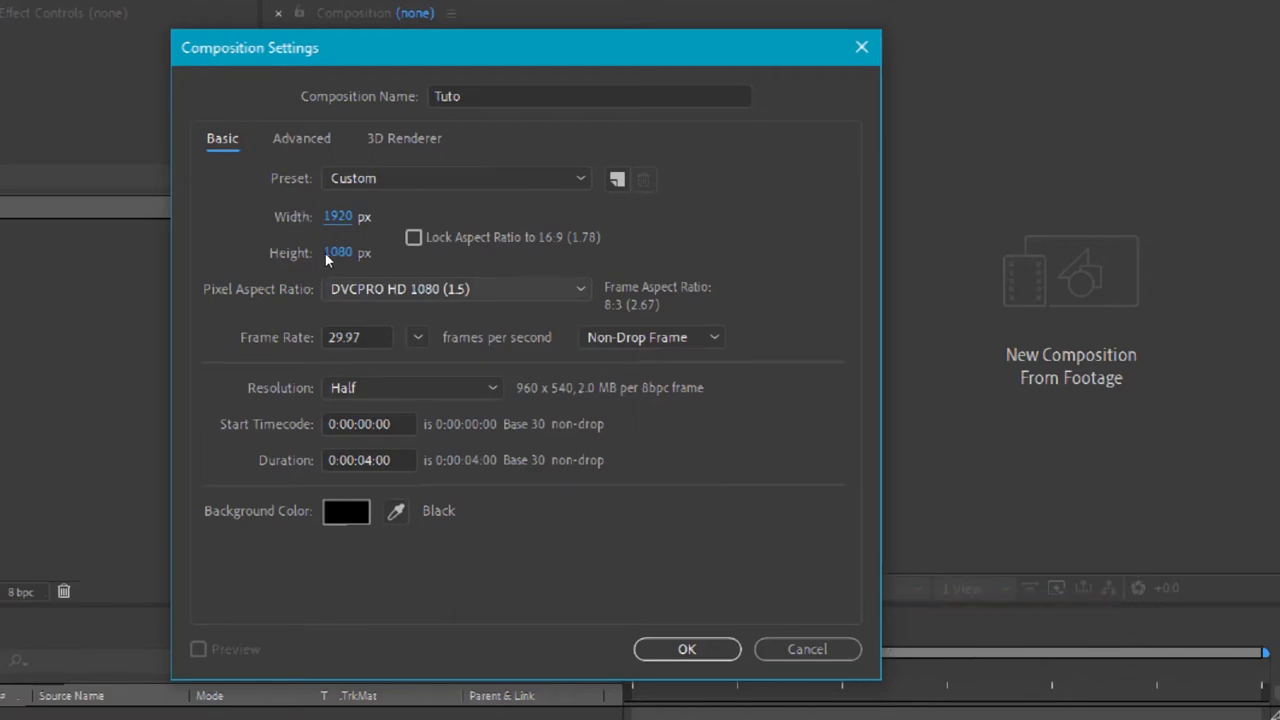
left_click(378, 288)
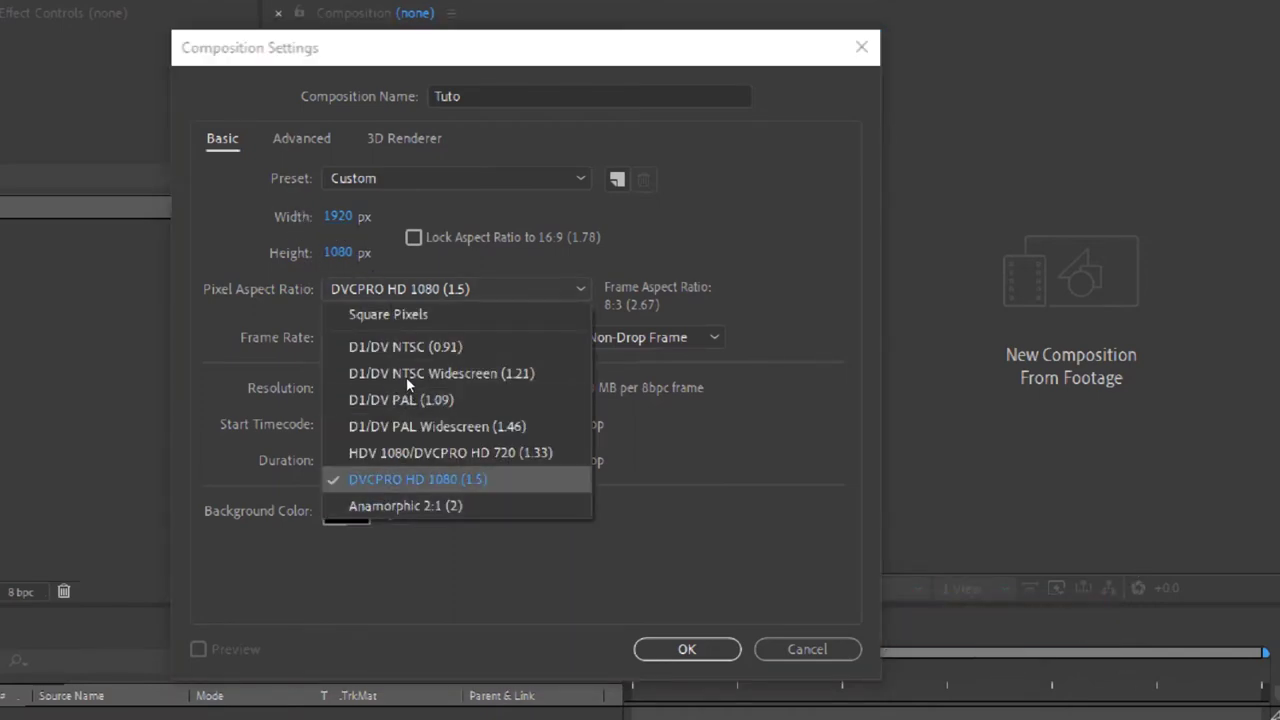
left_click(584, 215)
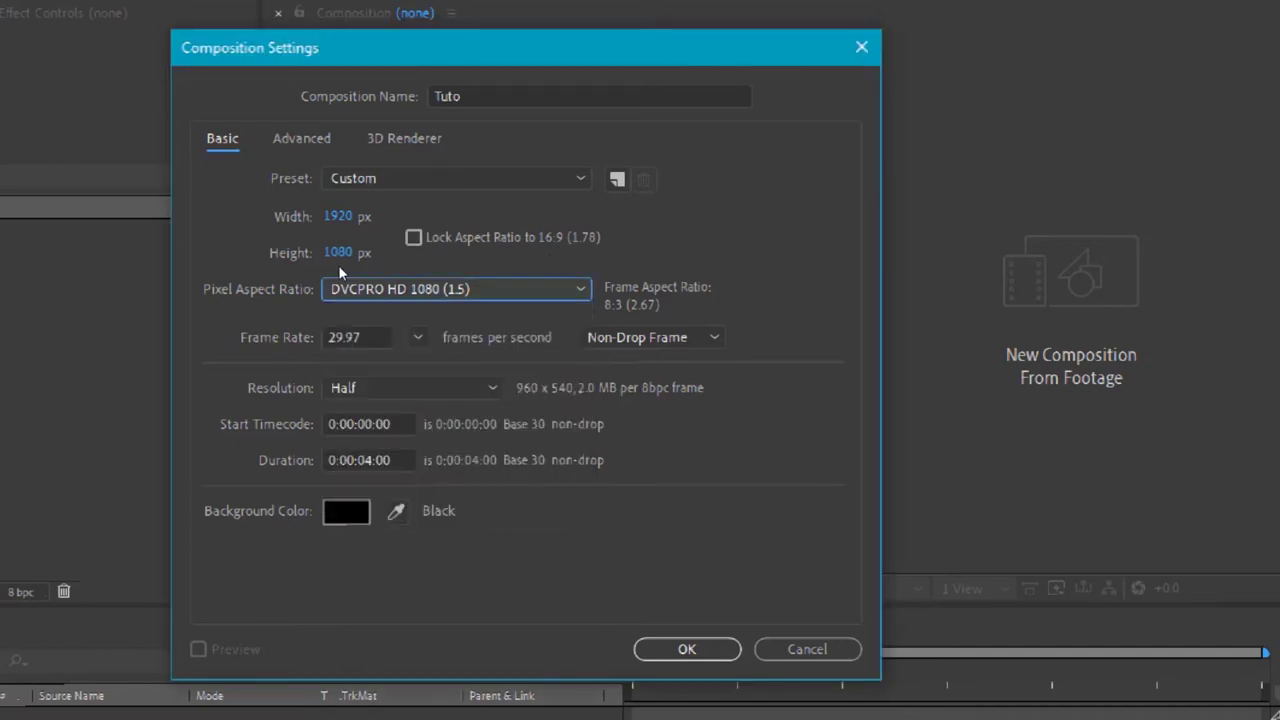
key("alt+Down")
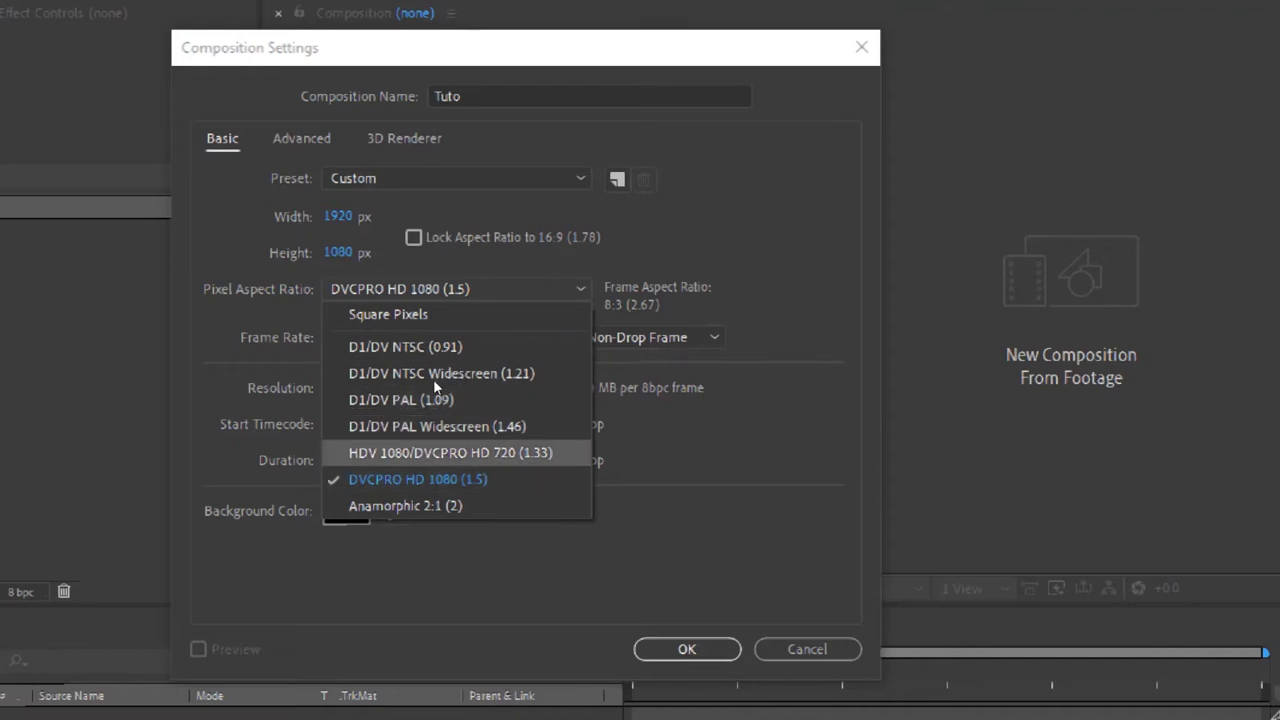
left_click(511, 232)
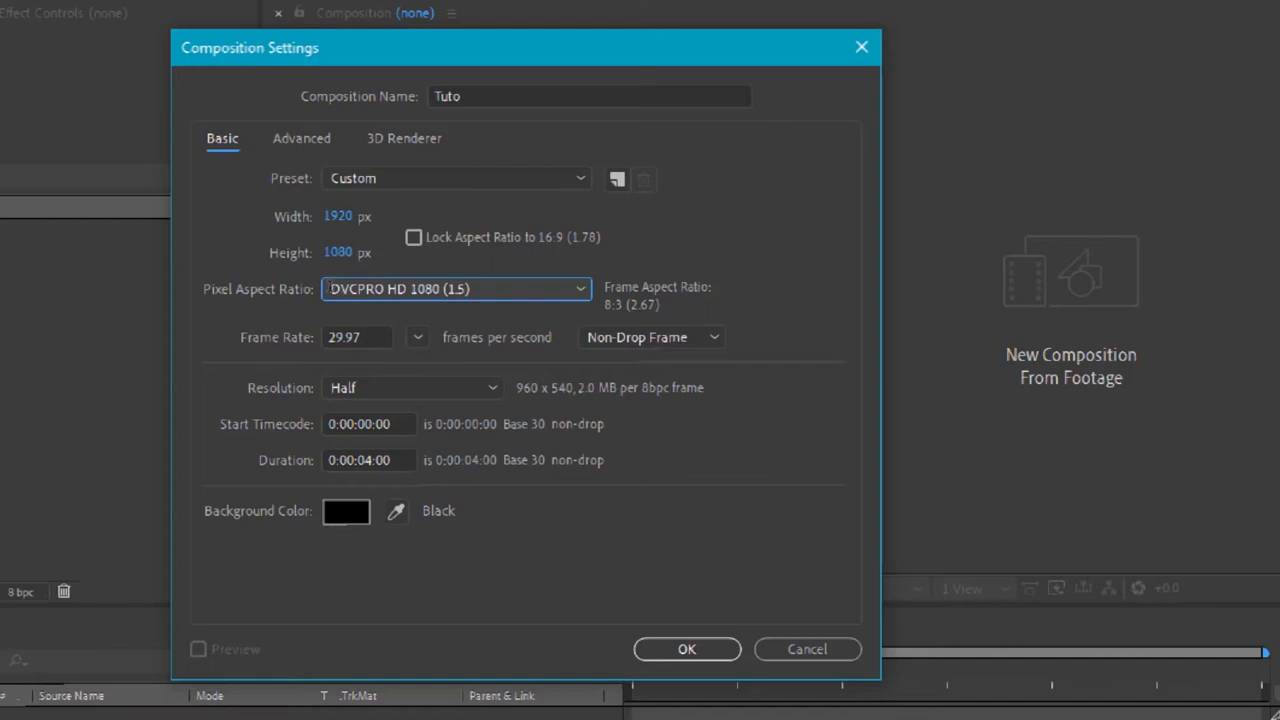
- Set the composition's frame rate to 30 frames per second
left_click(417, 337)
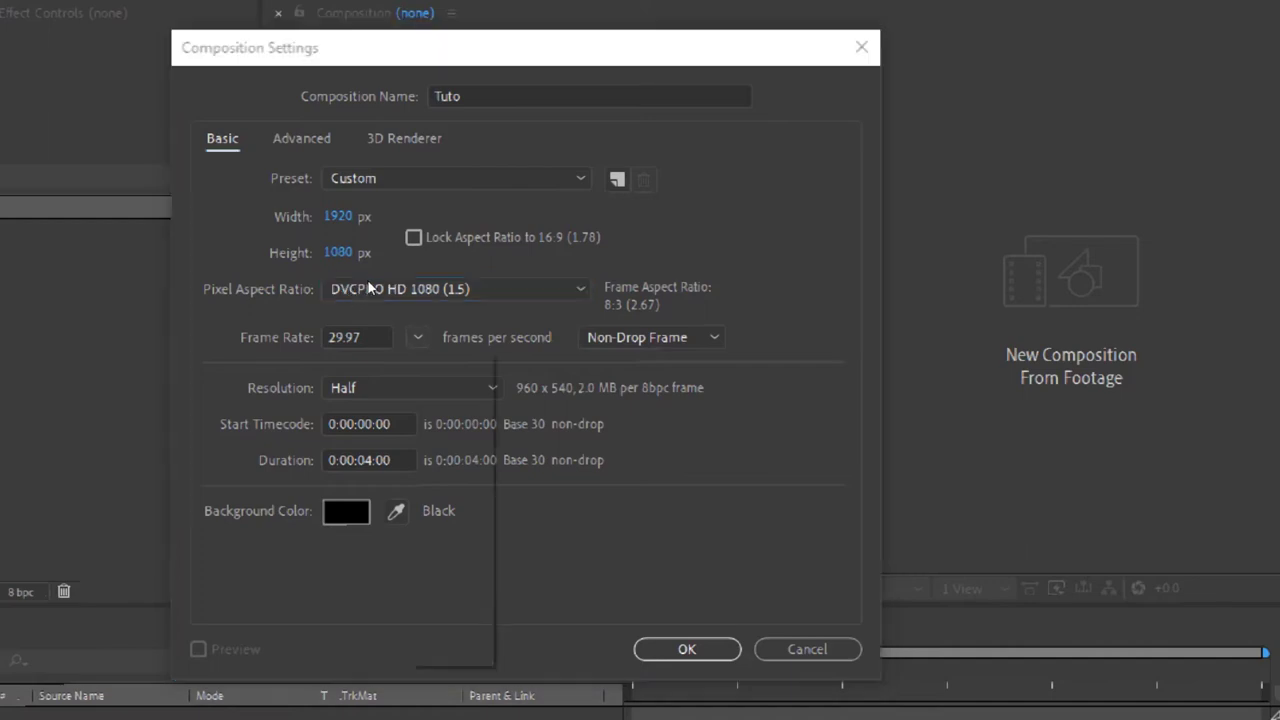
key("Down")
key("Down")
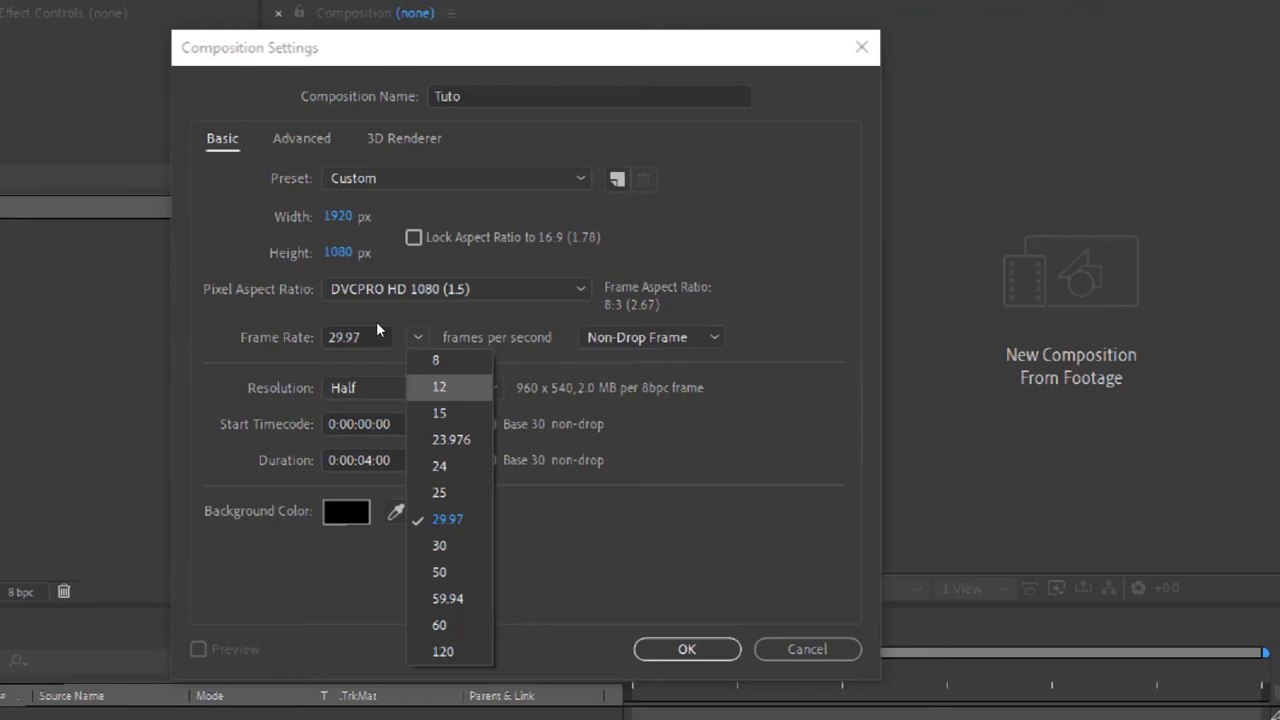
key("Escape")
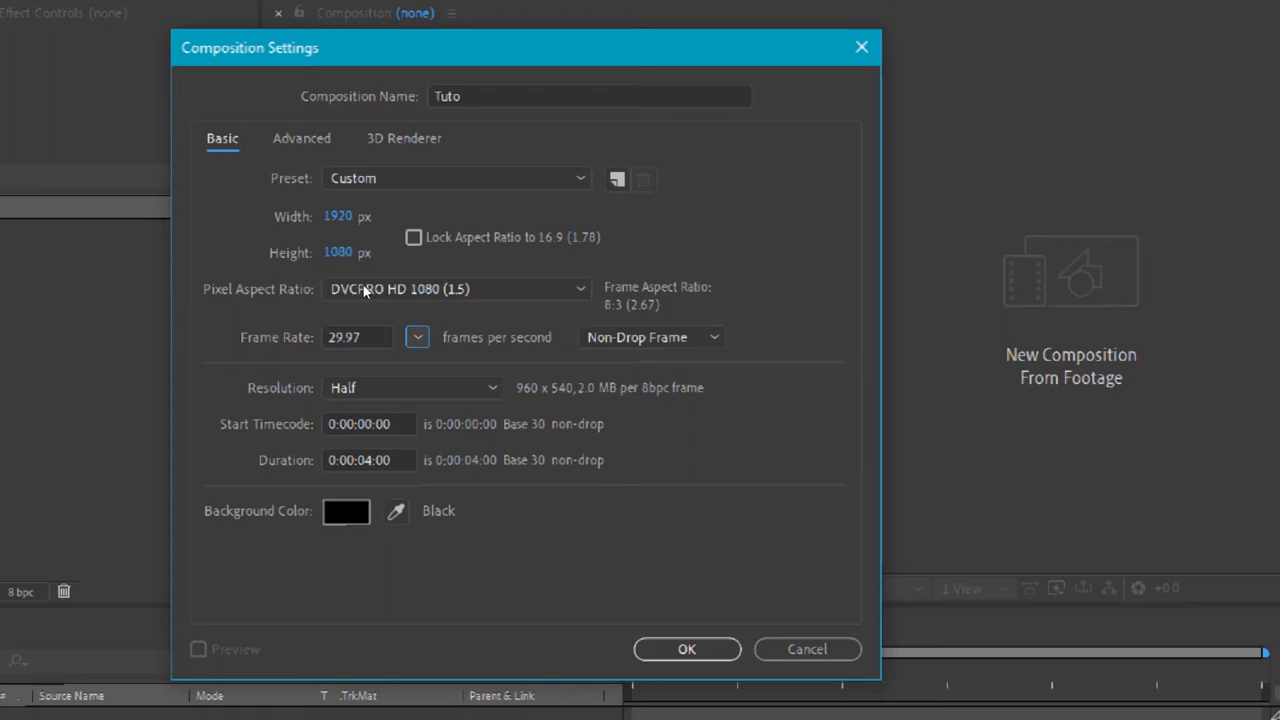
key("space")
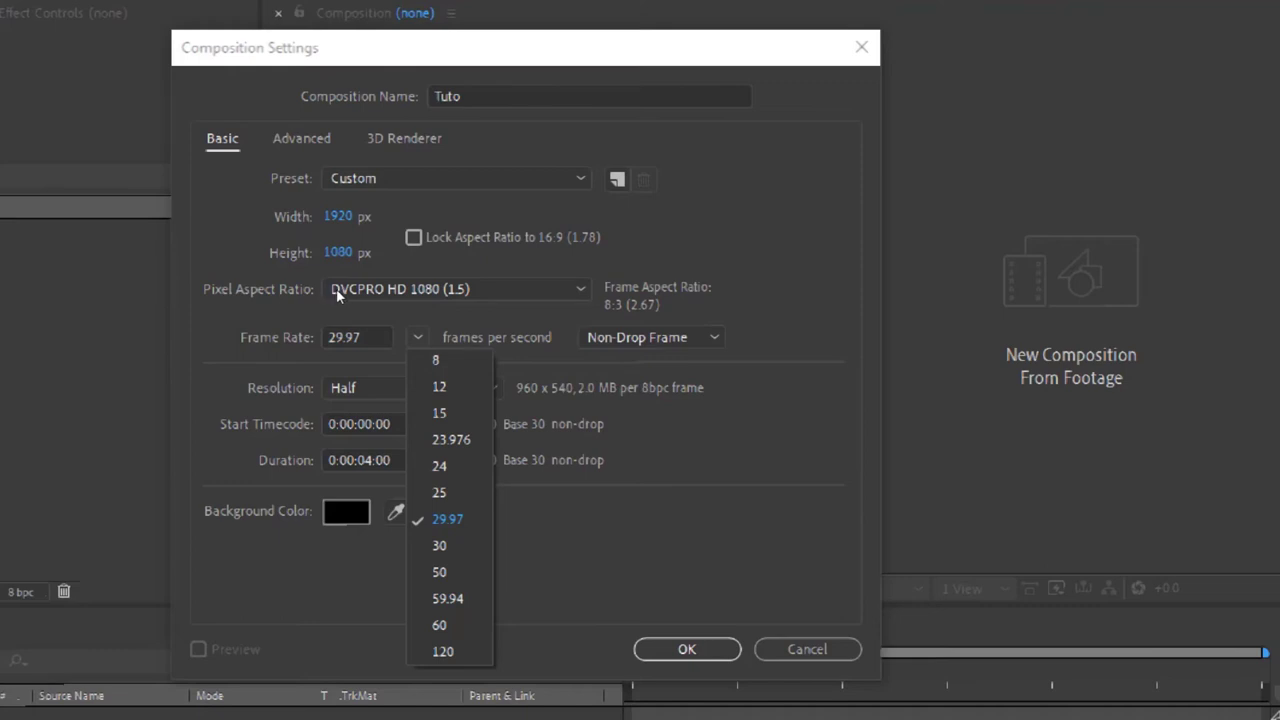
key("Down")
key("Down")
key("Up")
key("Return")
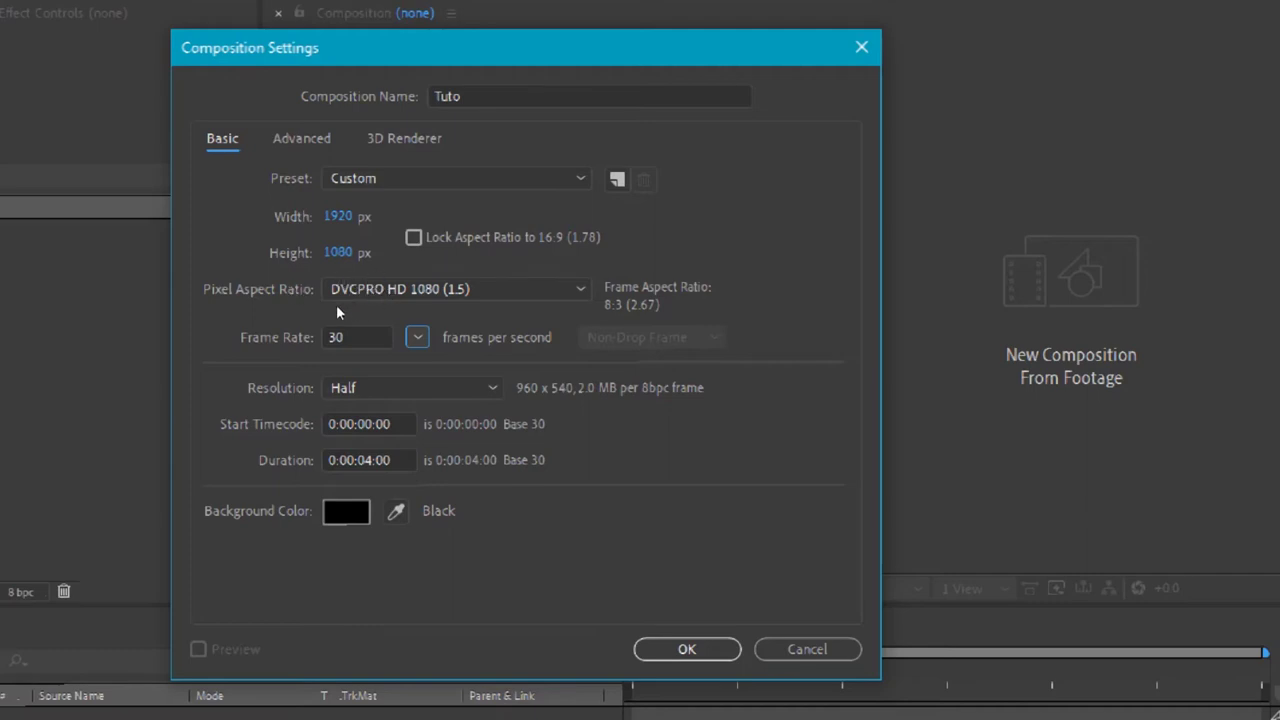
- Set the composition's resolution to Full and return it to Half
key("Tab")
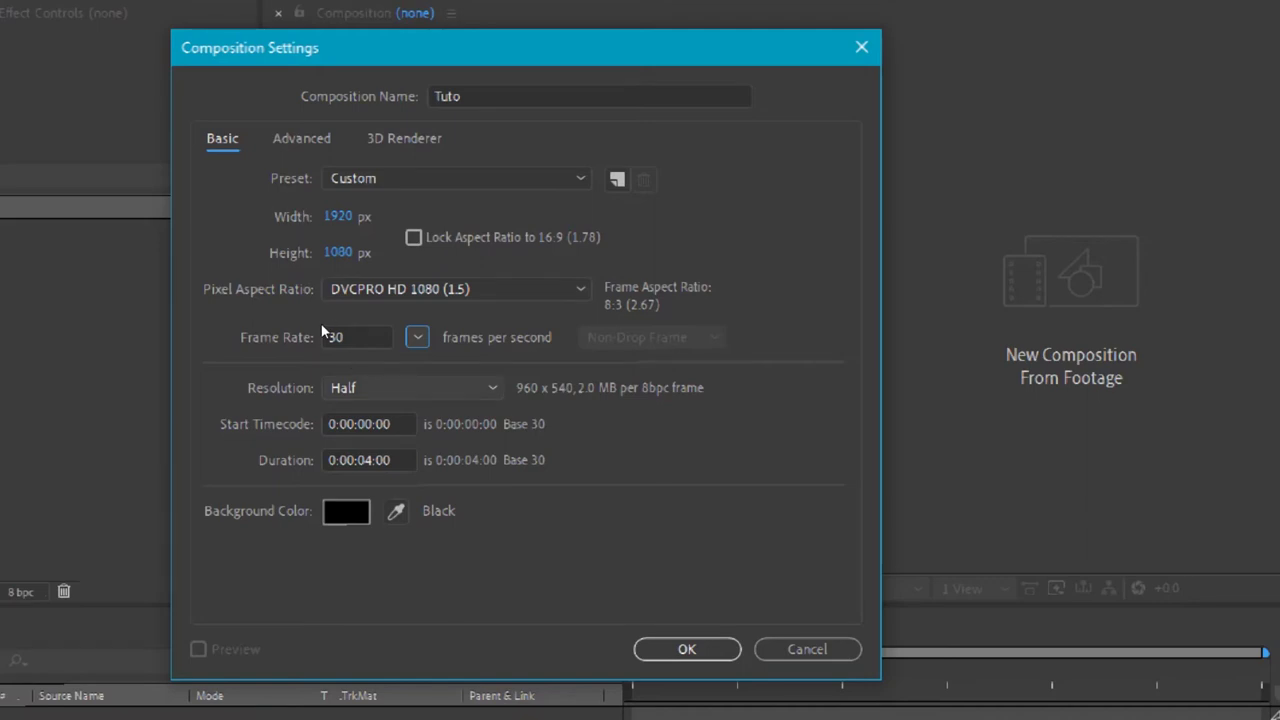
key("space")
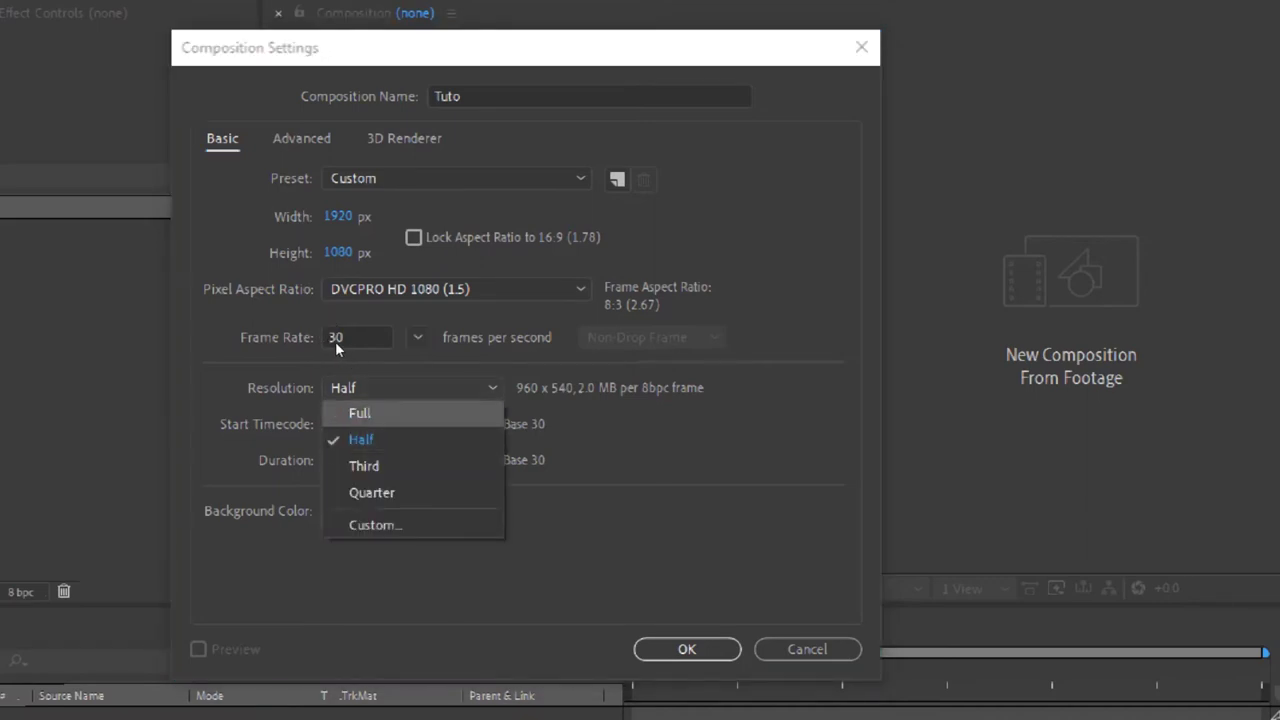
key("Return")
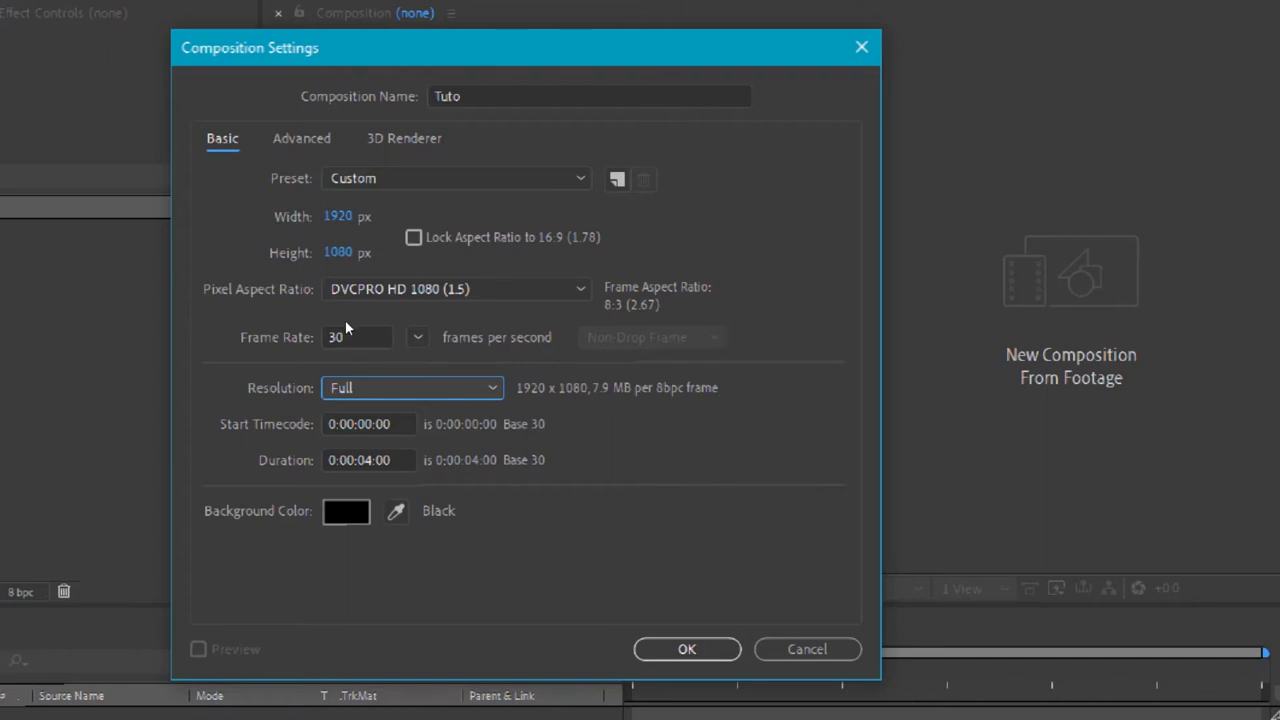
key("alt+Down")
key("Down")
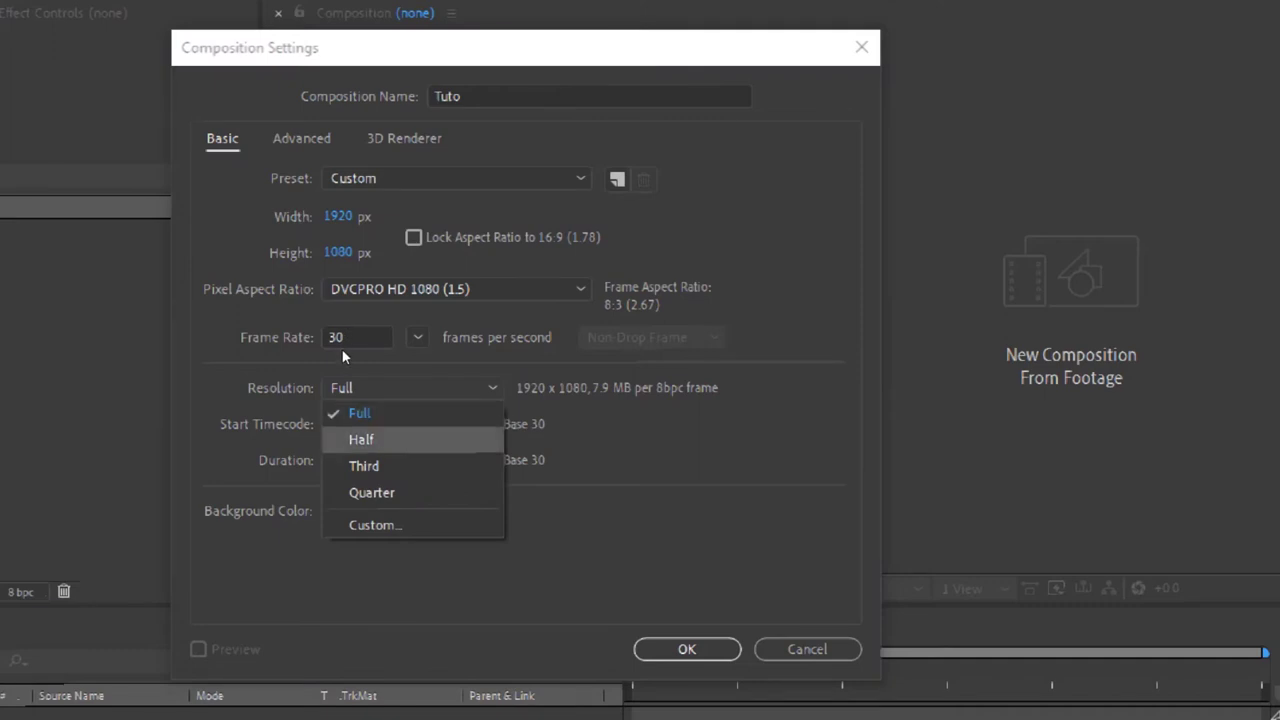
key("Return")
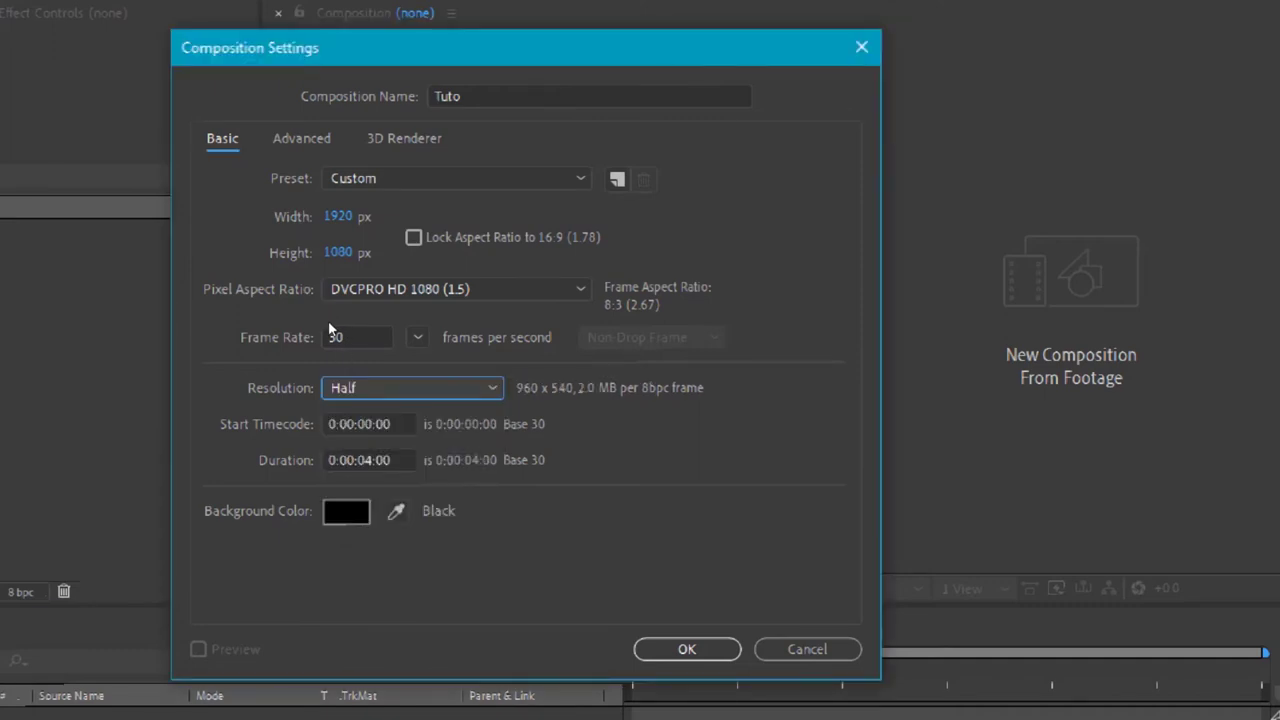
- Try the Third and Quarter resolutions for the composition, finishing on Full
key("alt+Down")
key("Down")
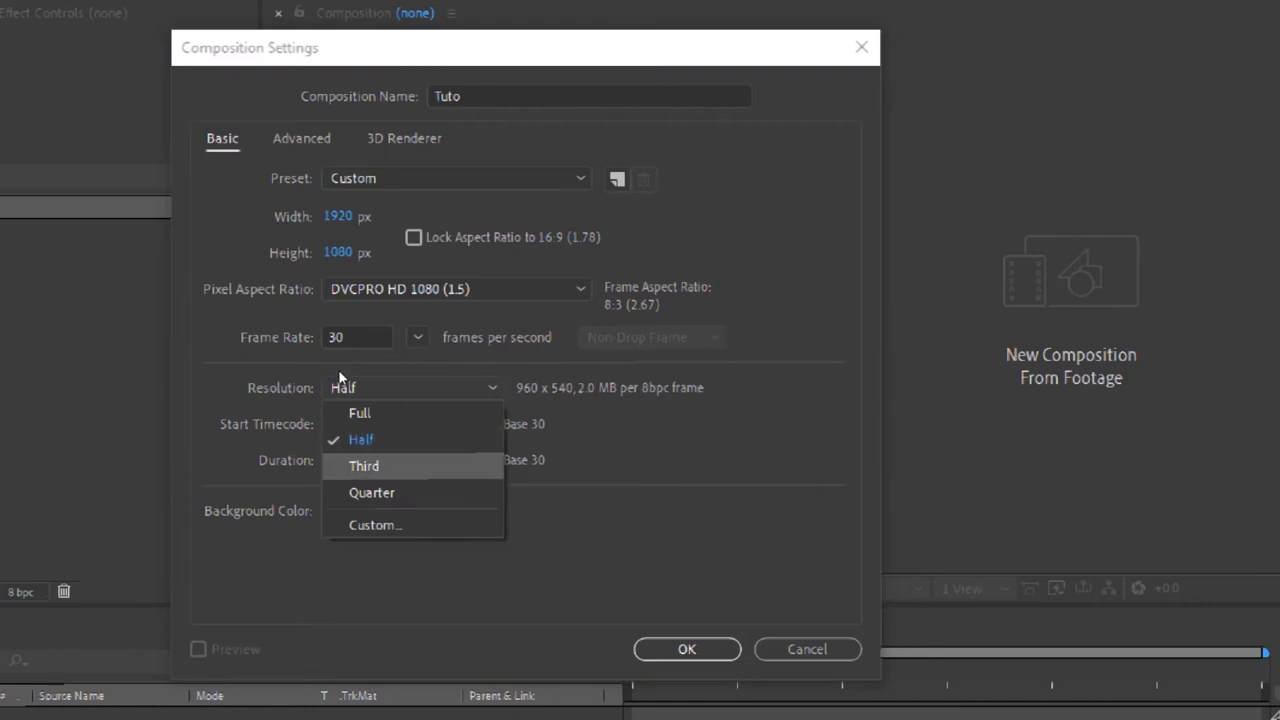
key("Return")
key("alt+Down")
key("Down")
key("Return")
key("alt+Down")
key("Up")
key("Up")
key("Up")
key("Return")
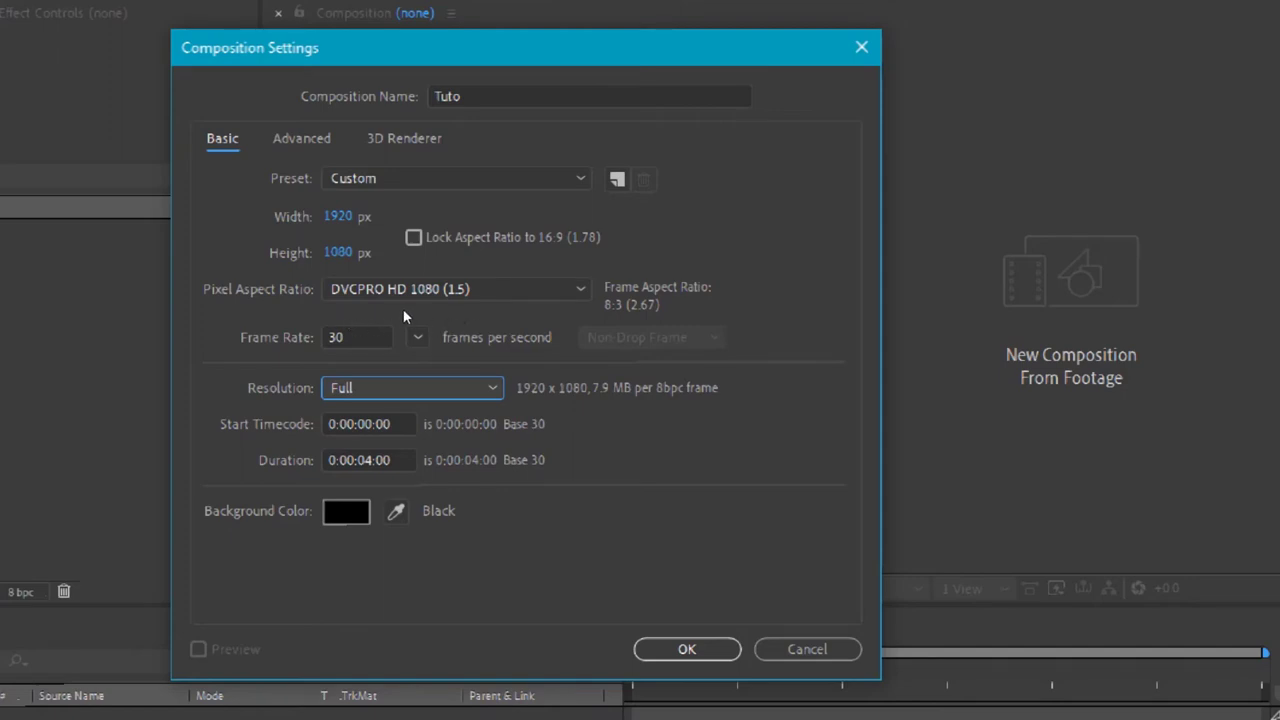
- Lower the composition's resolution through Half and Third to Quarter
key("alt+Down")
key("Down")
key("Return")
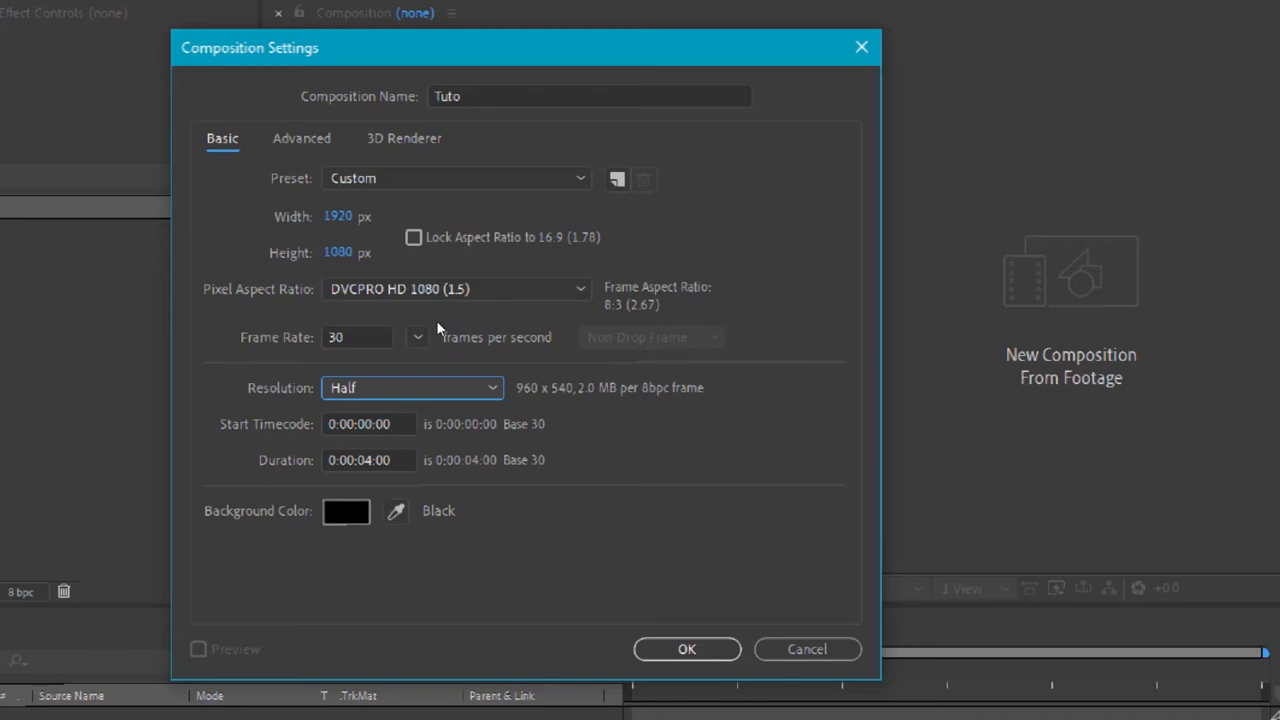
key("alt+Down")
key("Down")
key("Return")
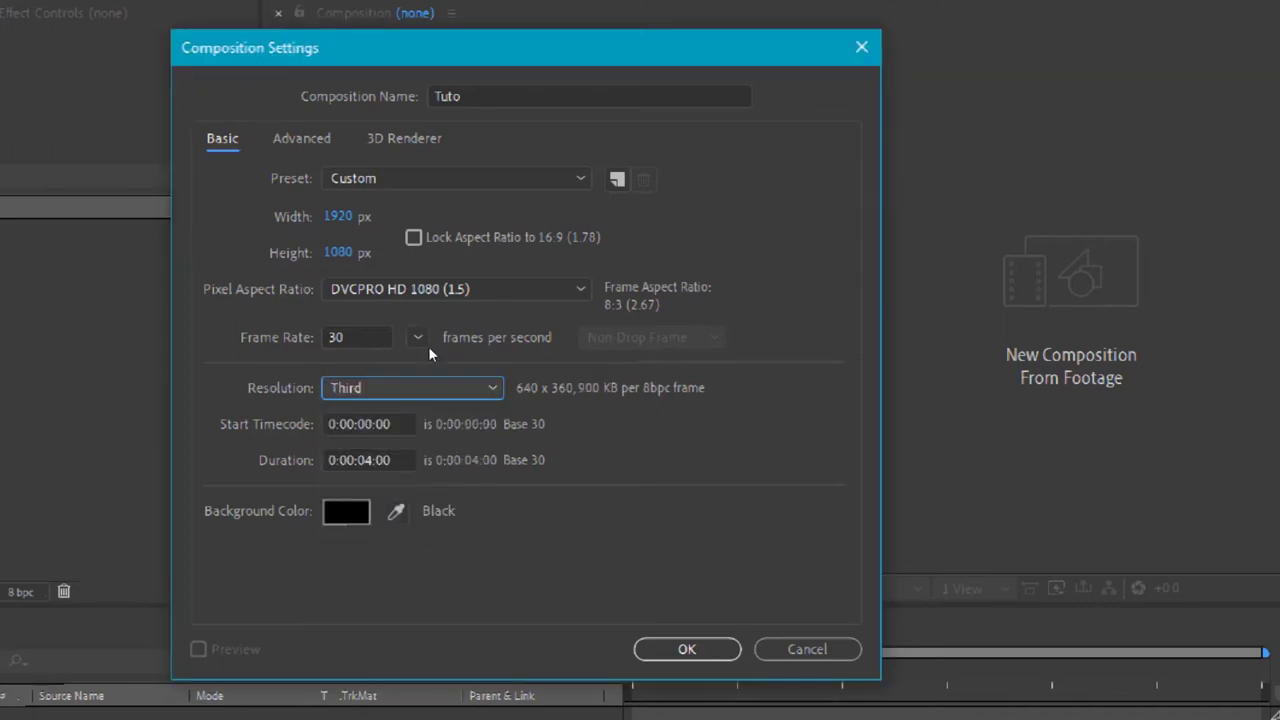
left_click(328, 390)
key("Down")
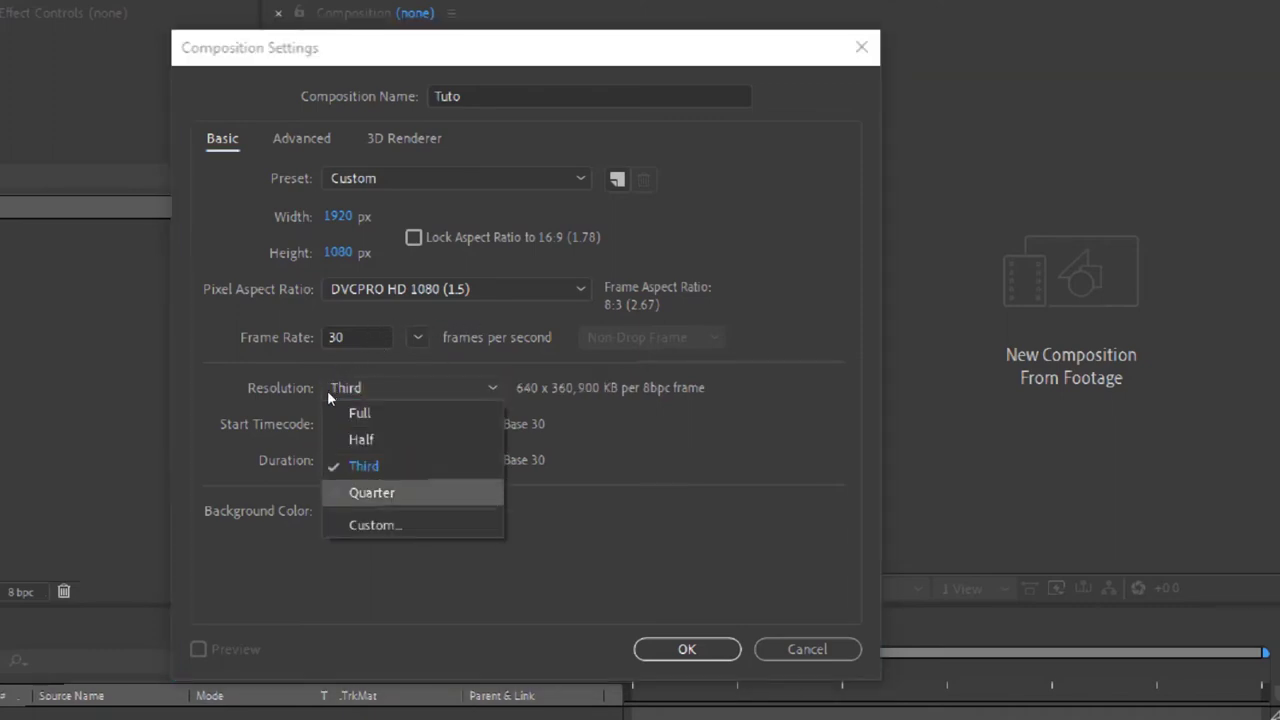
key("Return")
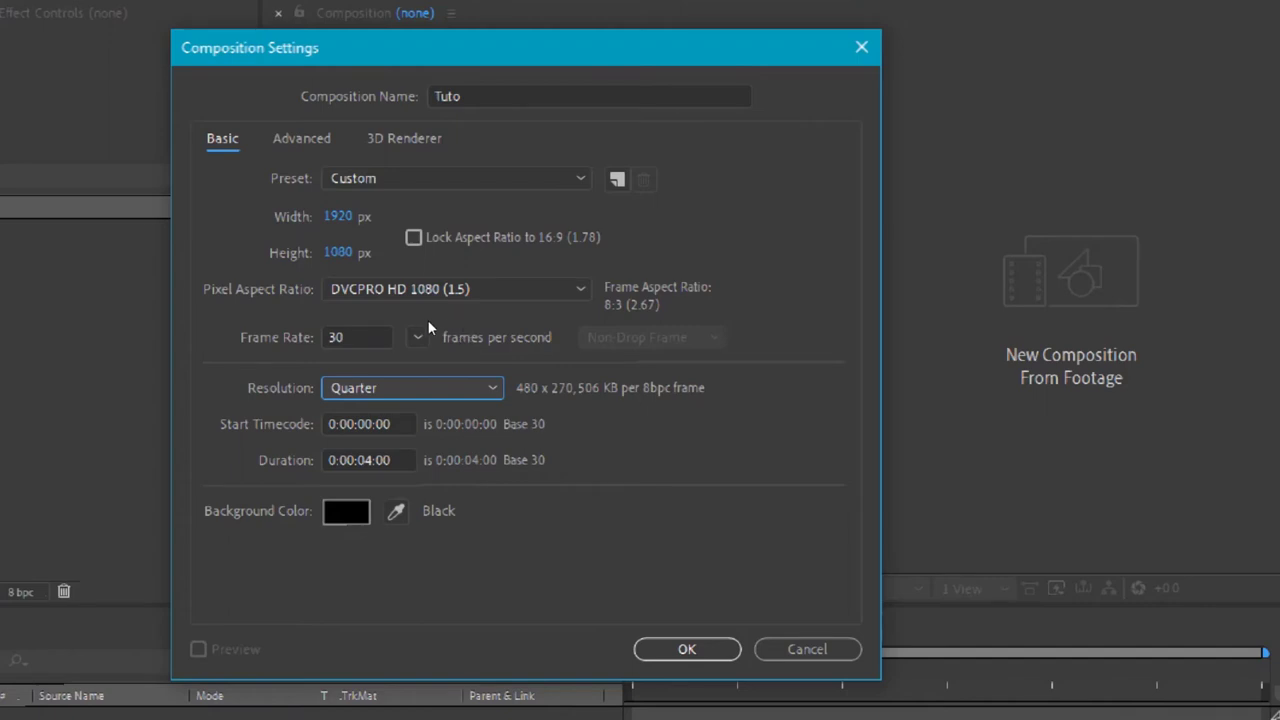
- Set the composition's resolution to Full
key("alt+Down")
key("Return")
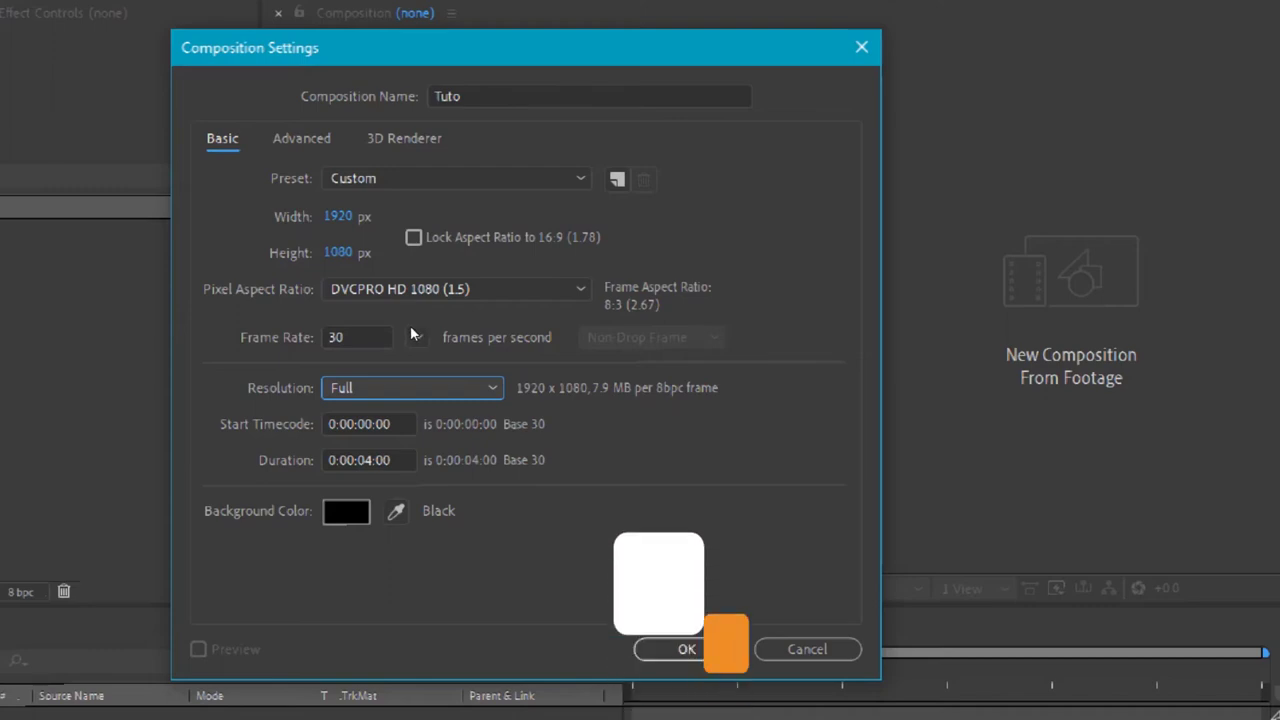
key("alt+Down")
key("Down")
key("Down")
key("Up")
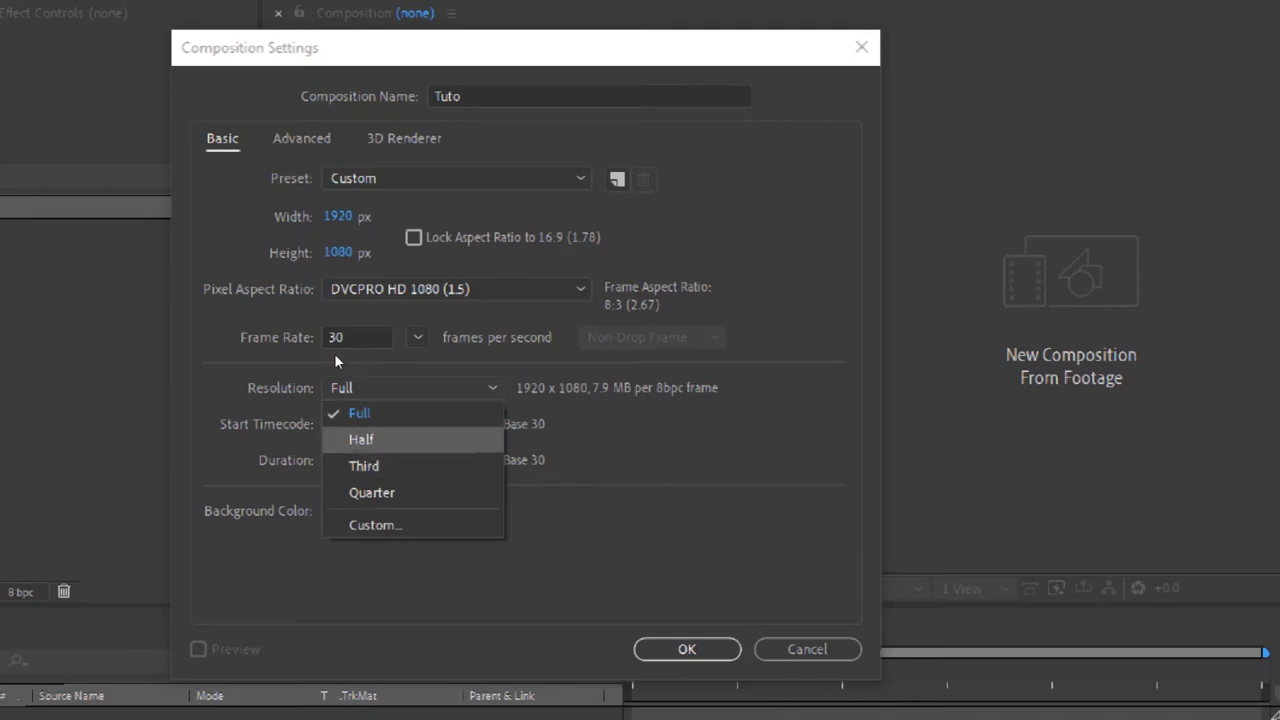
key("Up")
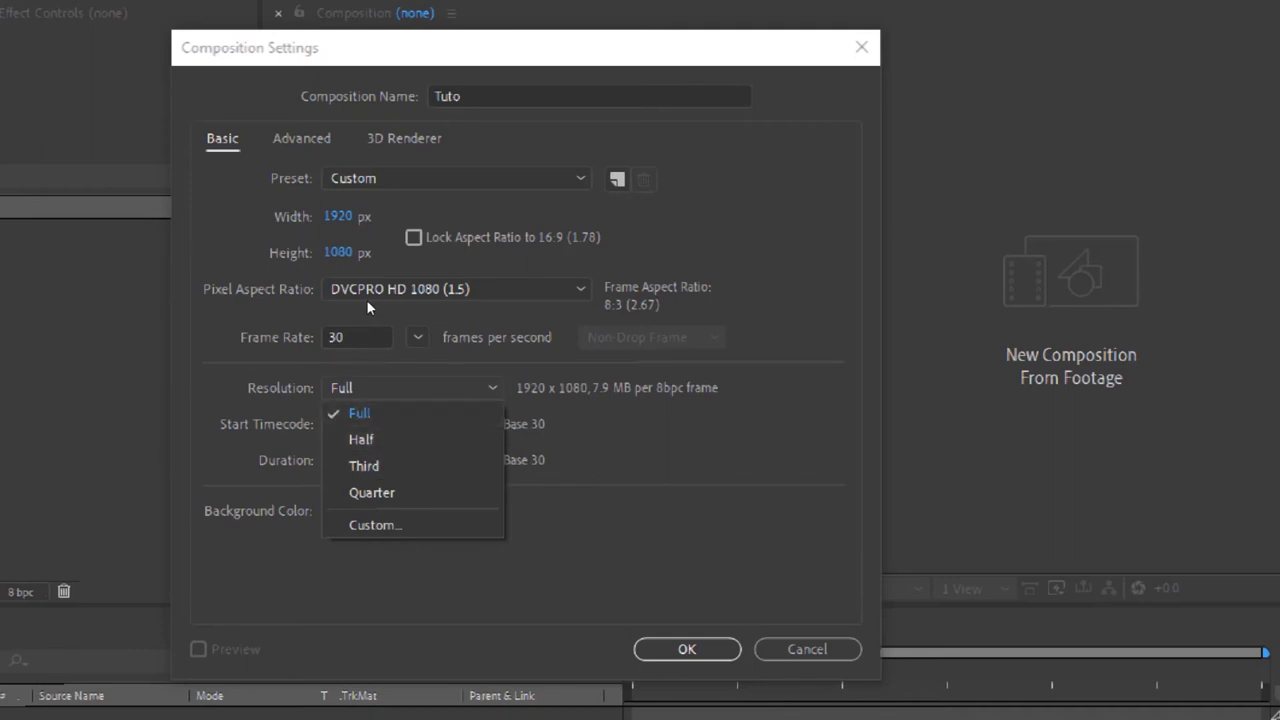
key("Return")
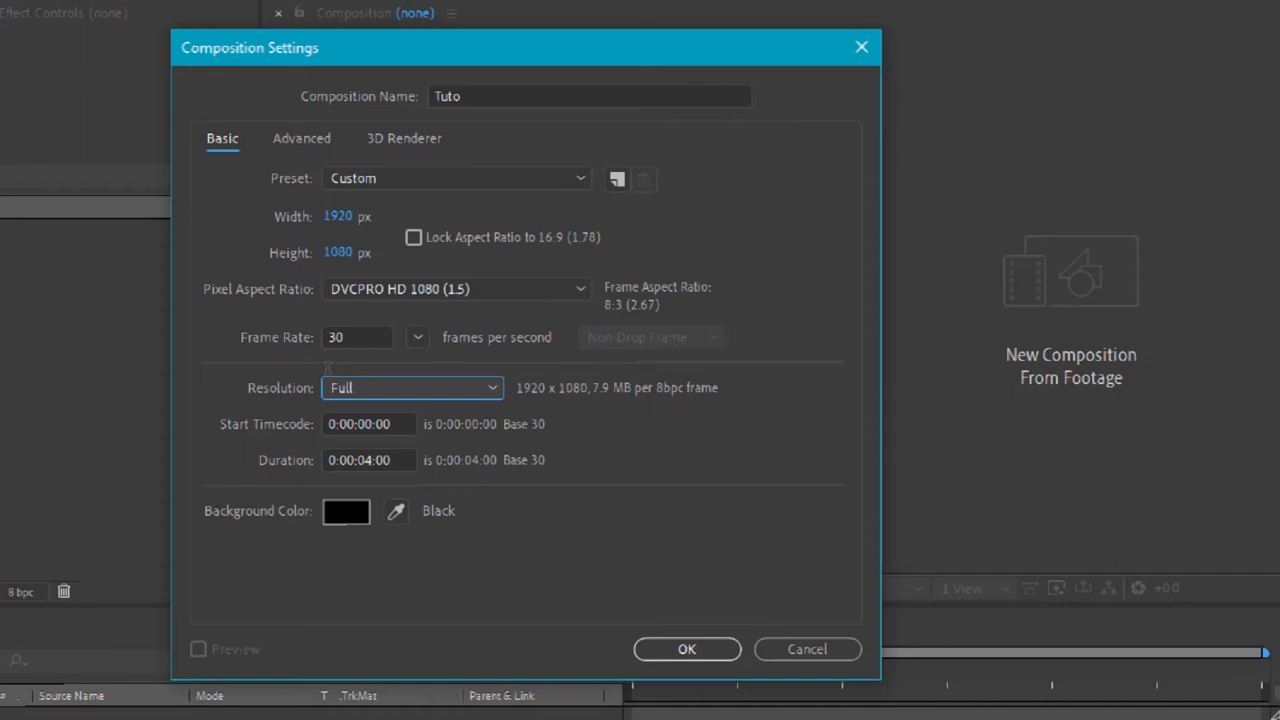
- Set the composition's duration to 0:00:05:00
key("Tab")
key("Tab")
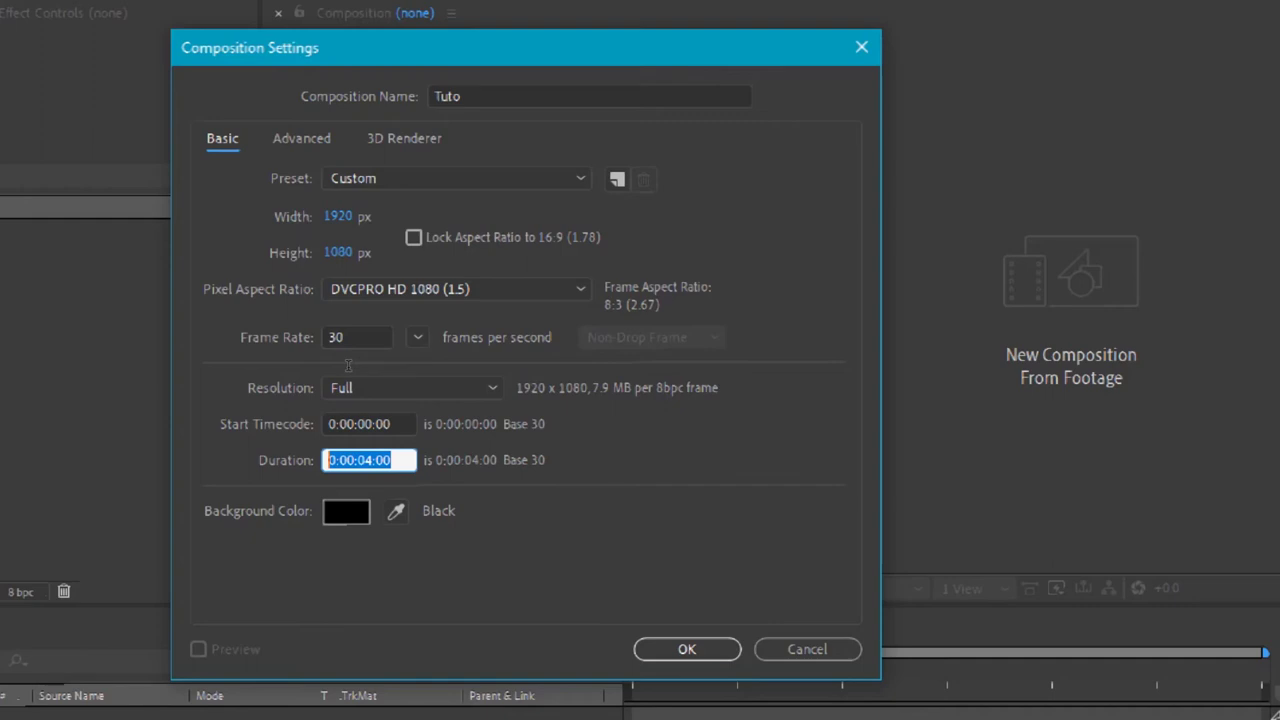
type("0500")
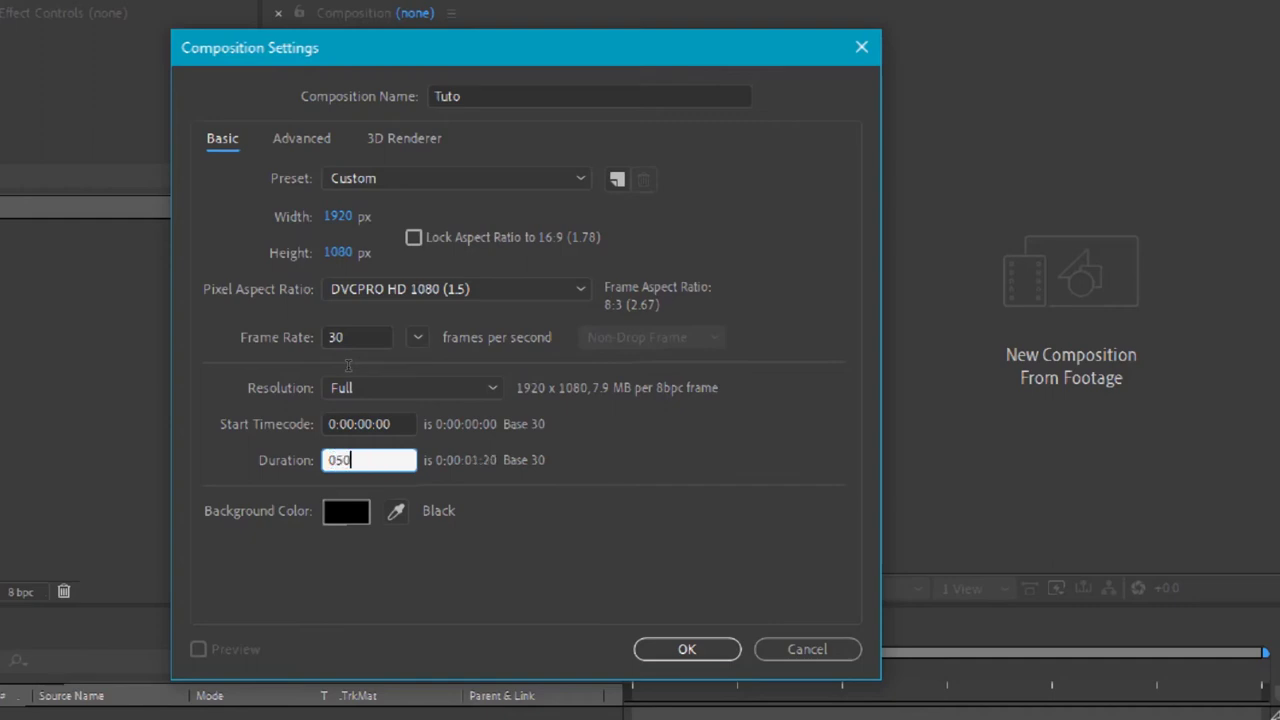
left_click(490, 359)
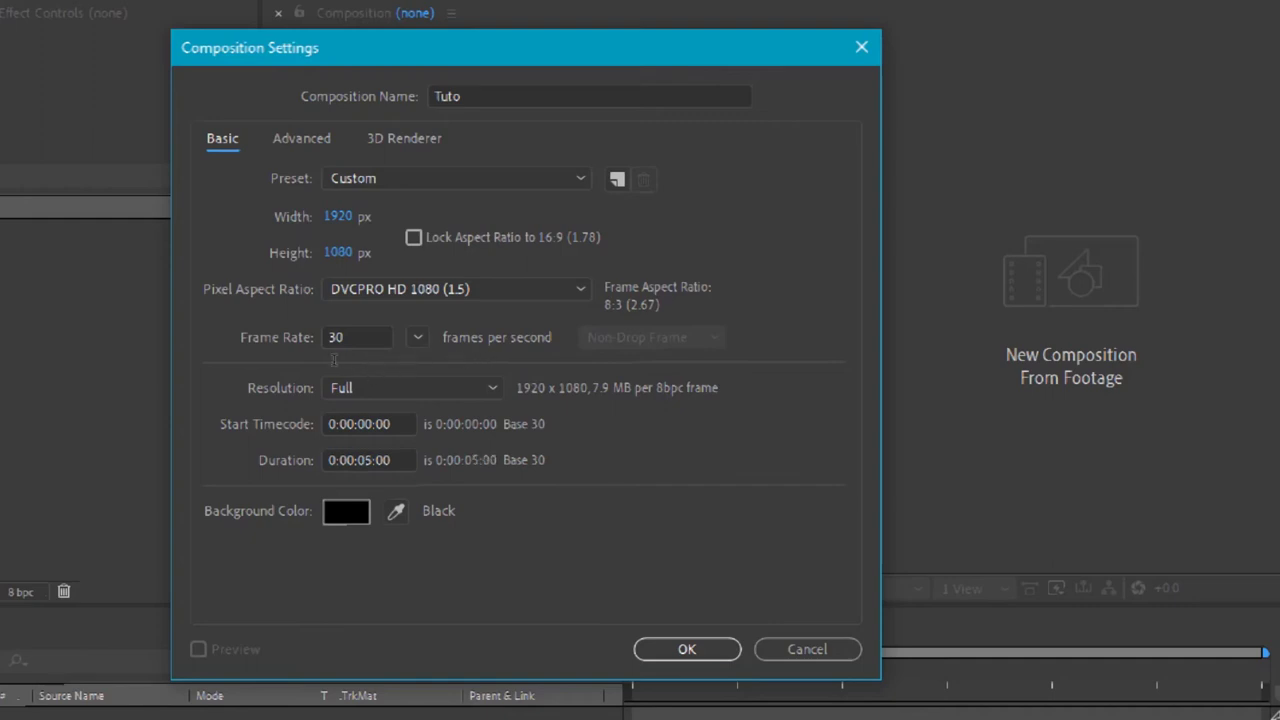
- Set the composition's duration to 0:00:10:00
key("Tab")
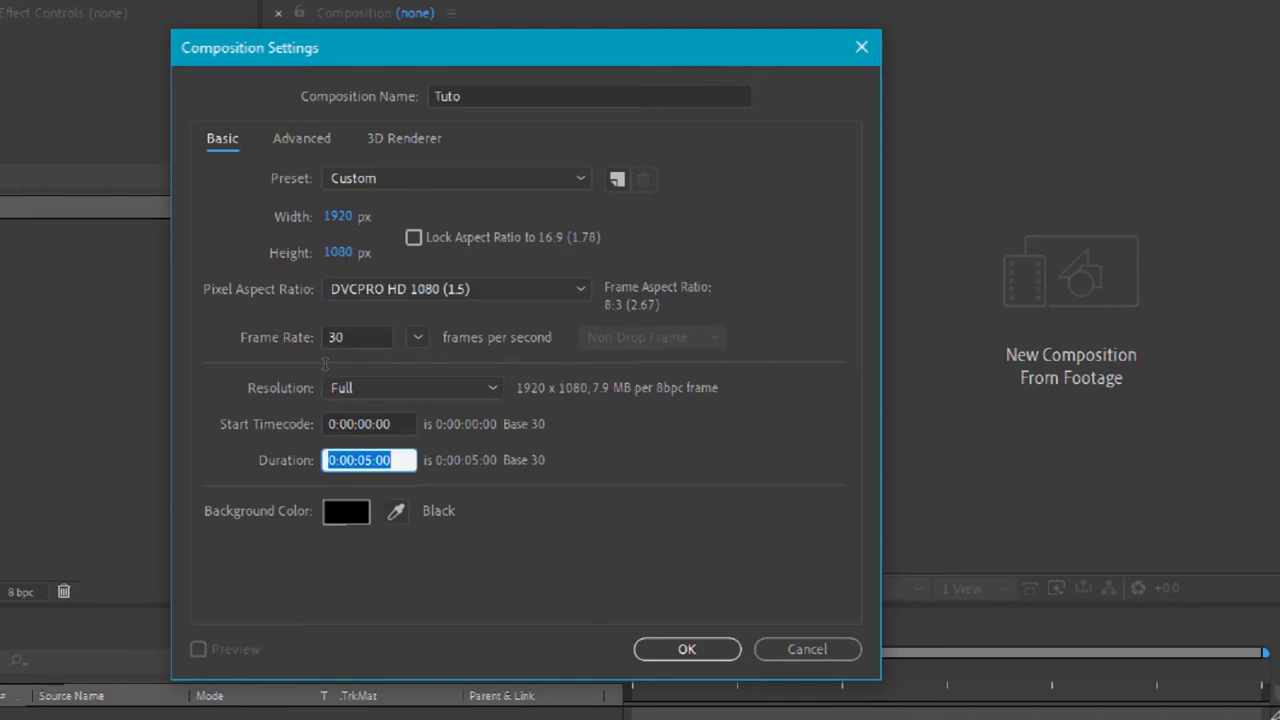
type("10")
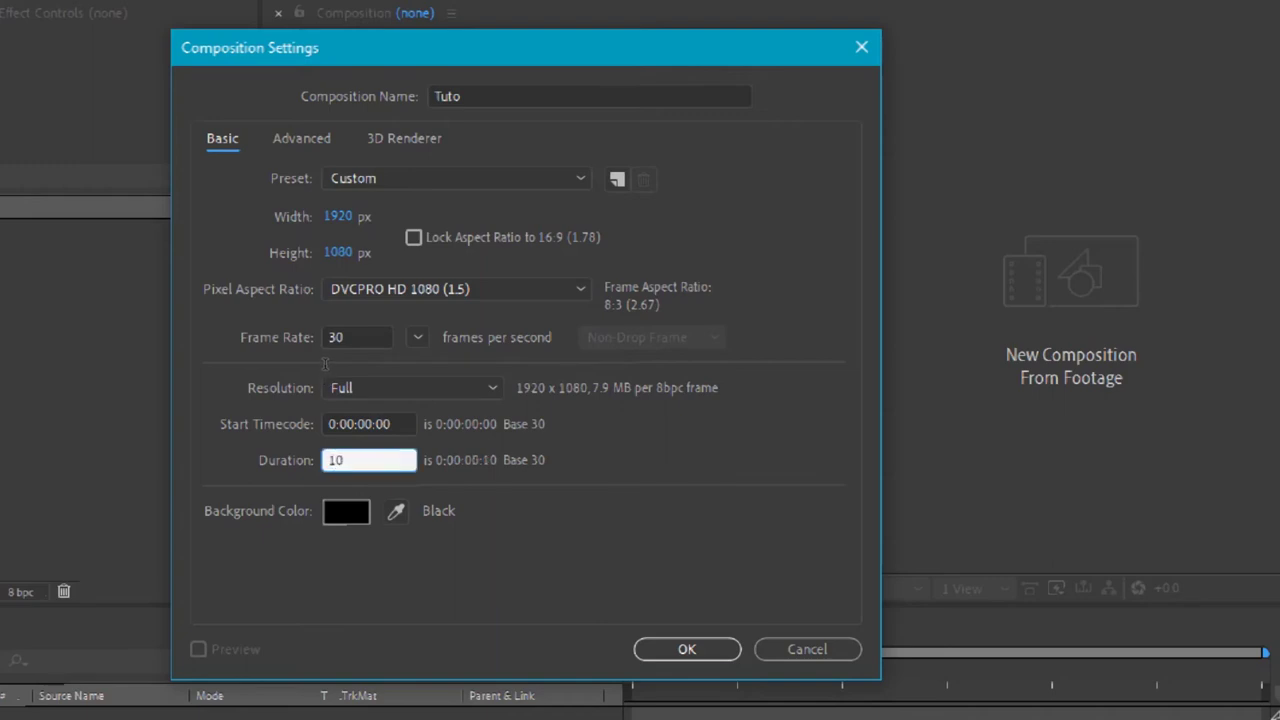
type(":000")
left_click(482, 361)
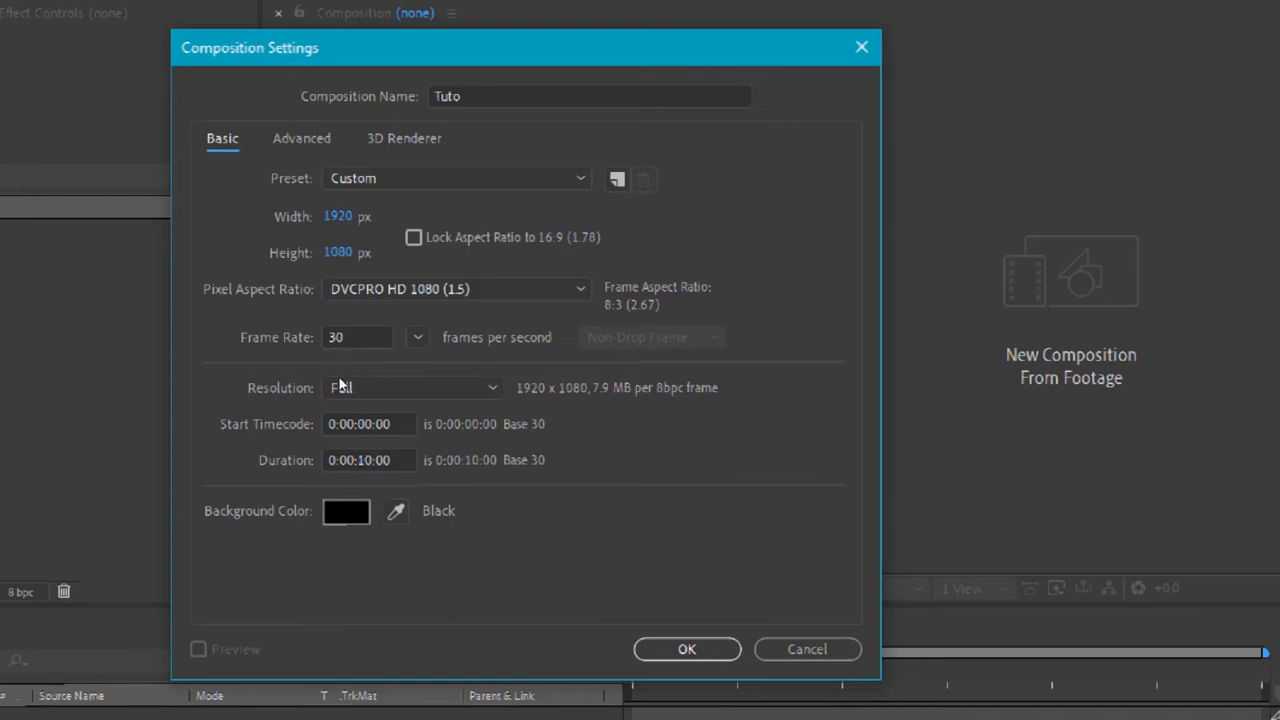
- Try a muted teal, 4C8388, as the composition's background color
left_click(346, 511)
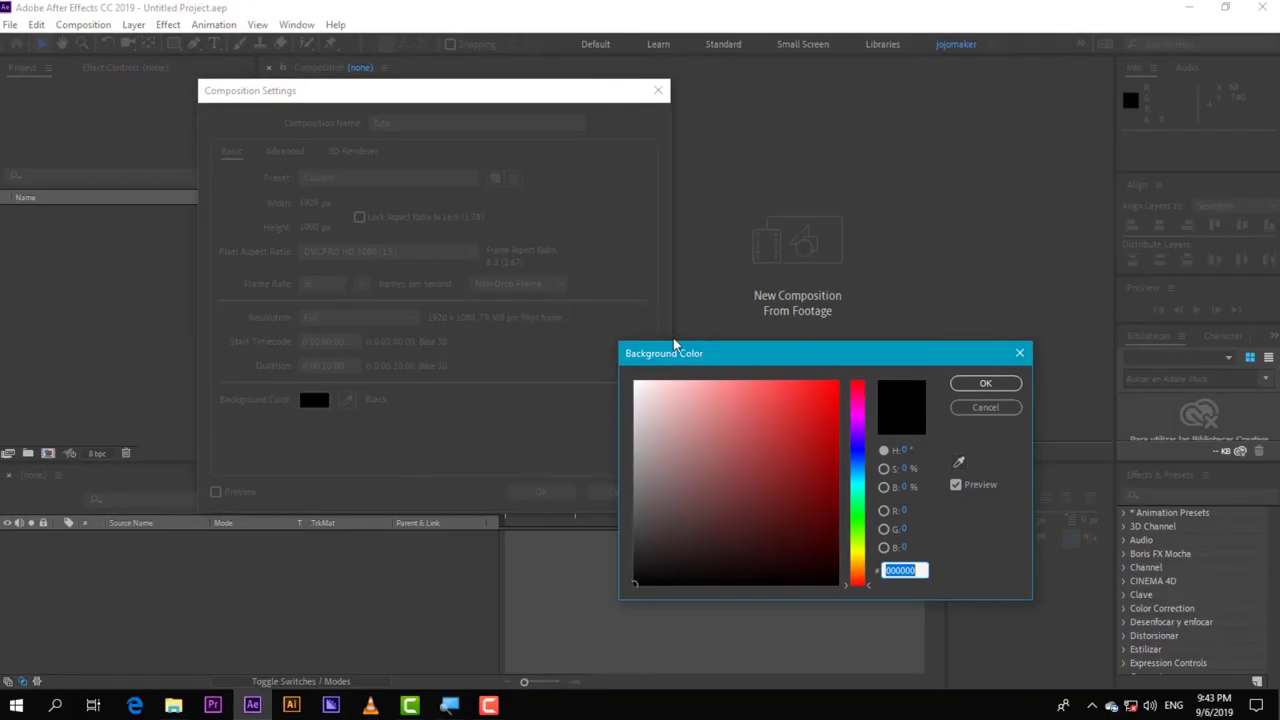
left_click_drag(707, 346, 395, 262)
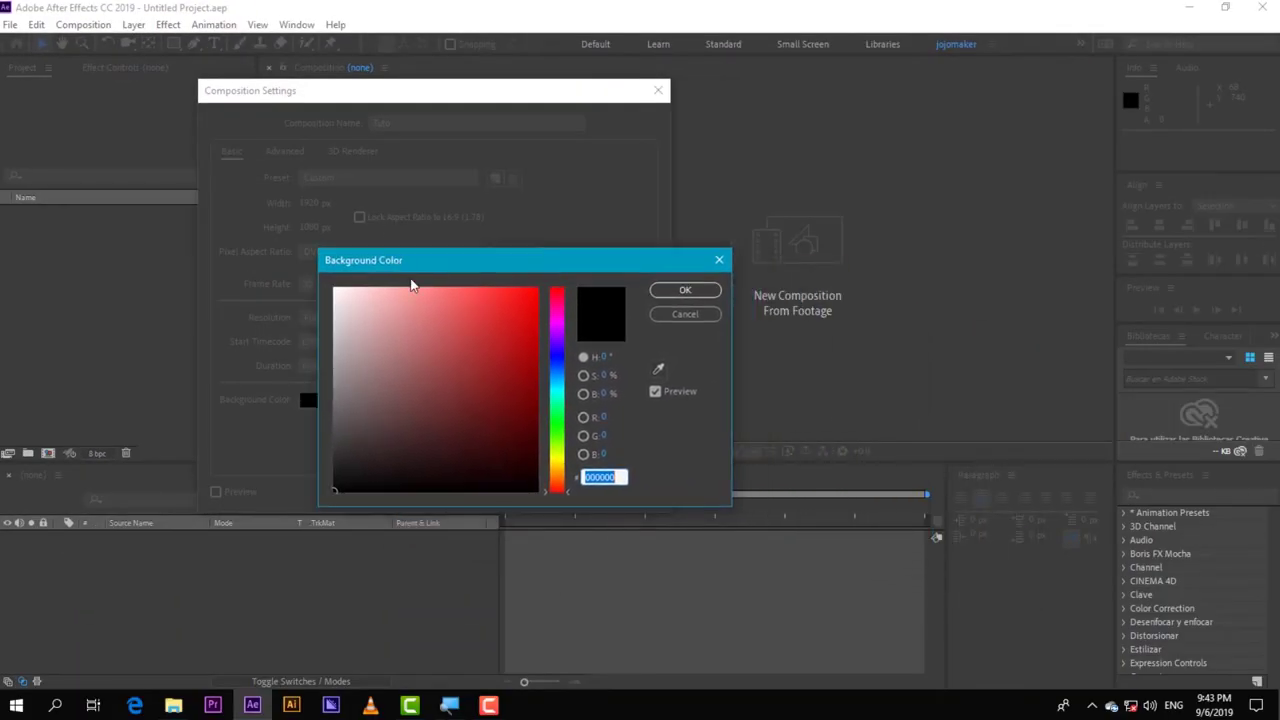
left_click(413, 327)
left_click(429, 386)
left_click(474, 423)
left_click(423, 382)
mouse_move(557, 370)
left_mouse_down()
mouse_move(557, 424)
mouse_move(560, 302)
mouse_move(557, 386)
left_mouse_up()
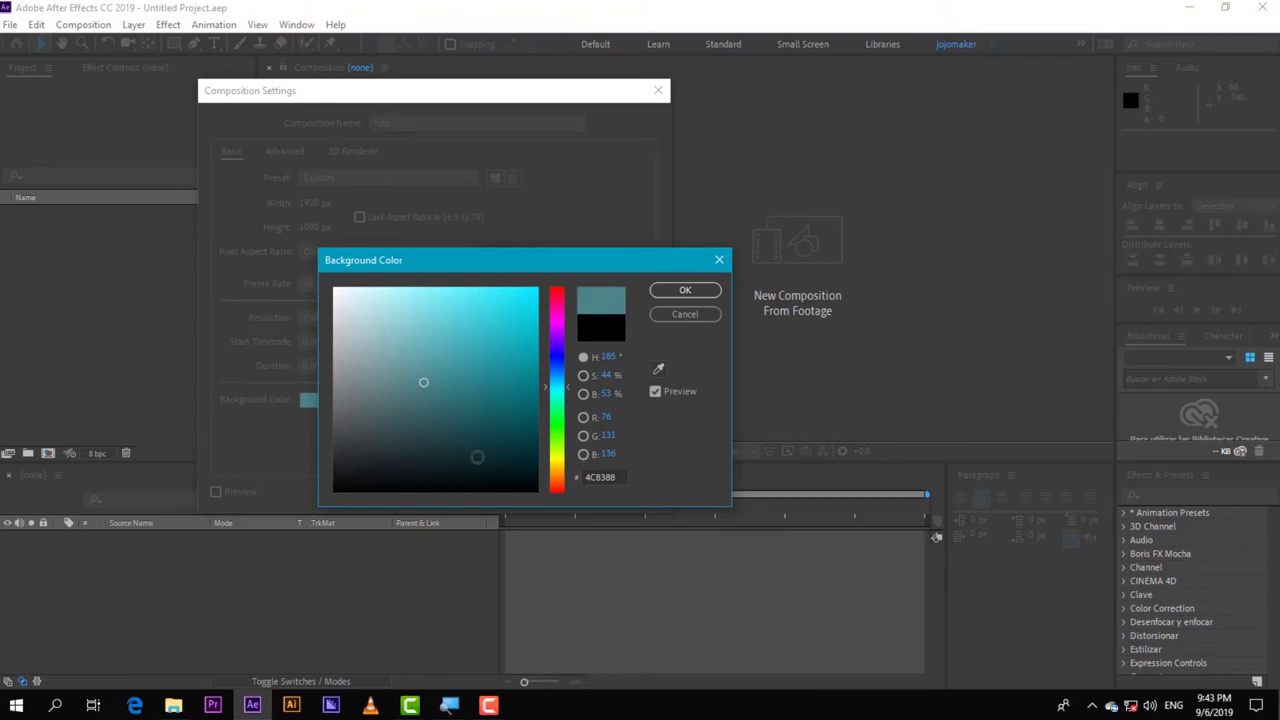
- Set the background color to black (000000) and create the Tuto composition
left_click_drag(394, 463, 334, 487)
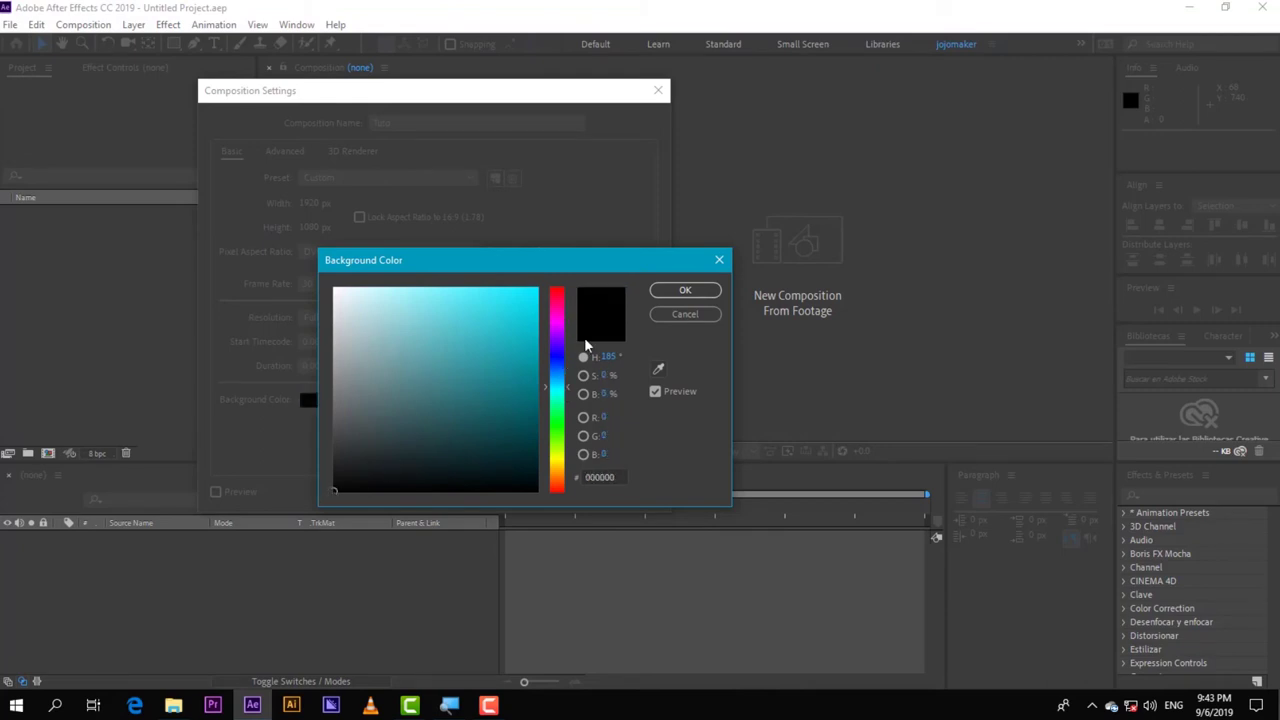
left_click(686, 290)
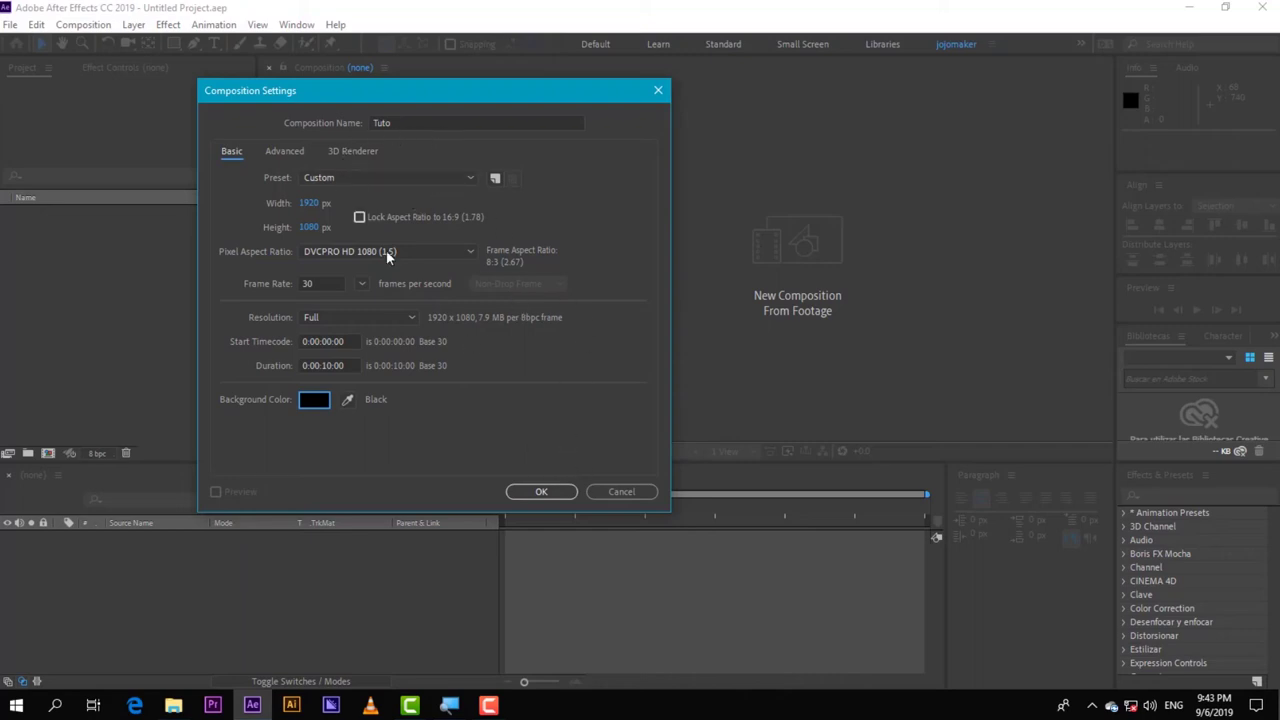
left_click(533, 491)
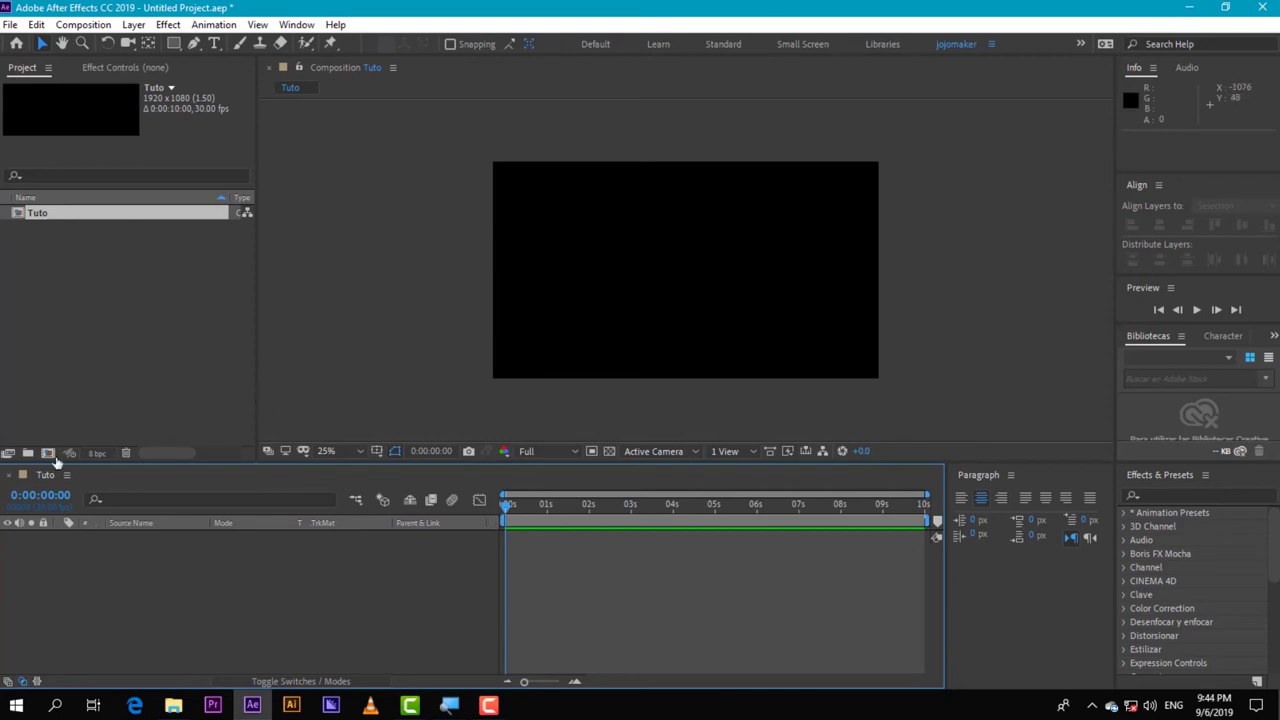
- Examine the Tuto composition's size, duration, frame rate and usage information in the project
left_click(74, 252)
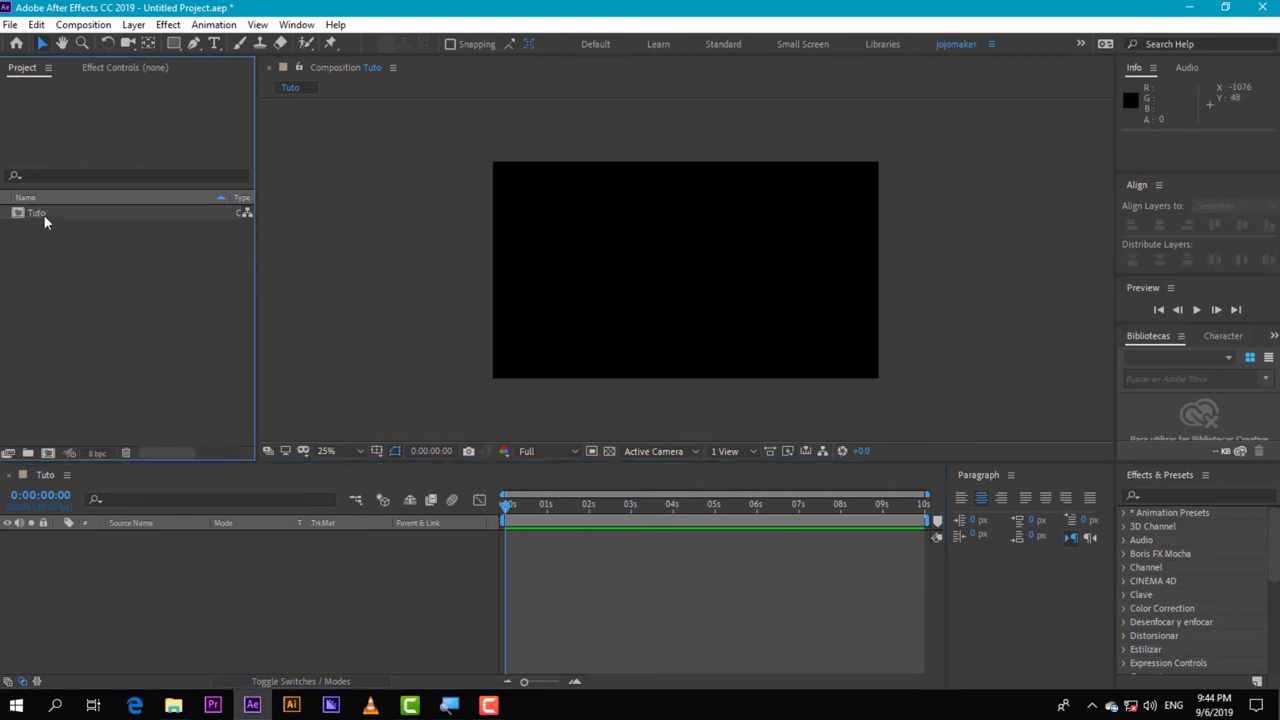
left_click(48, 213)
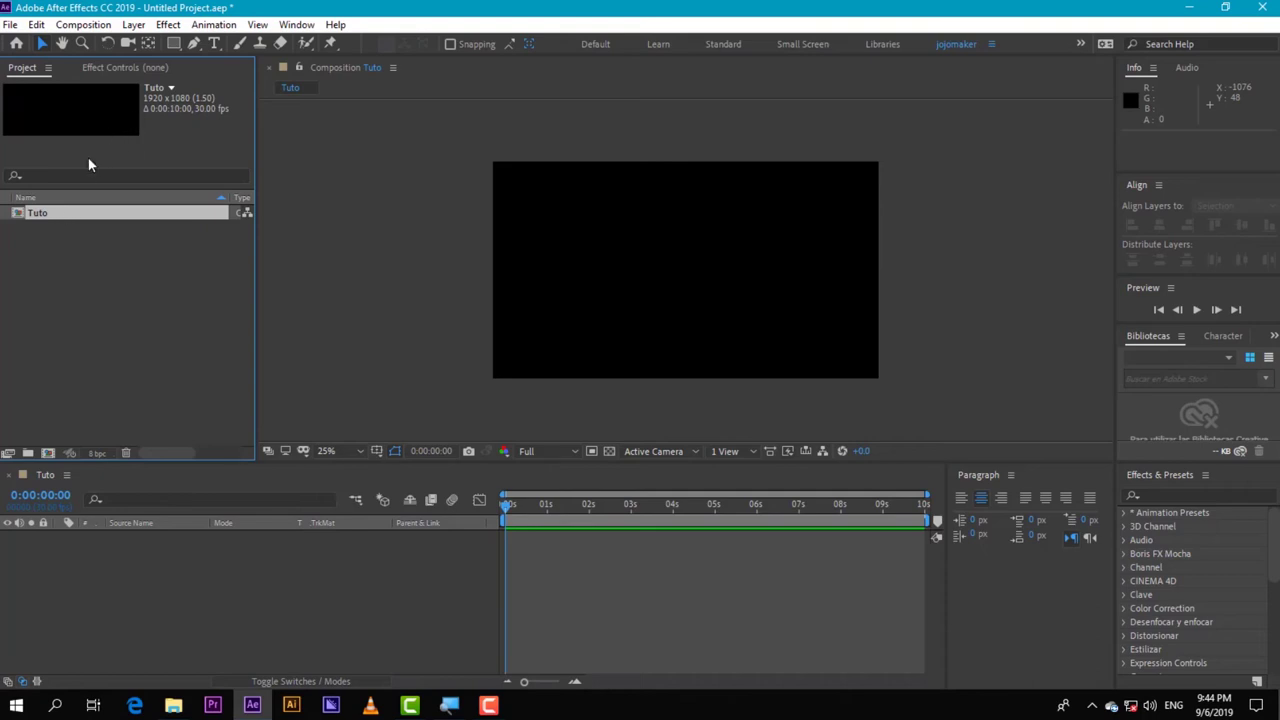
left_click(68, 246)
left_click(57, 214)
left_click(171, 88)
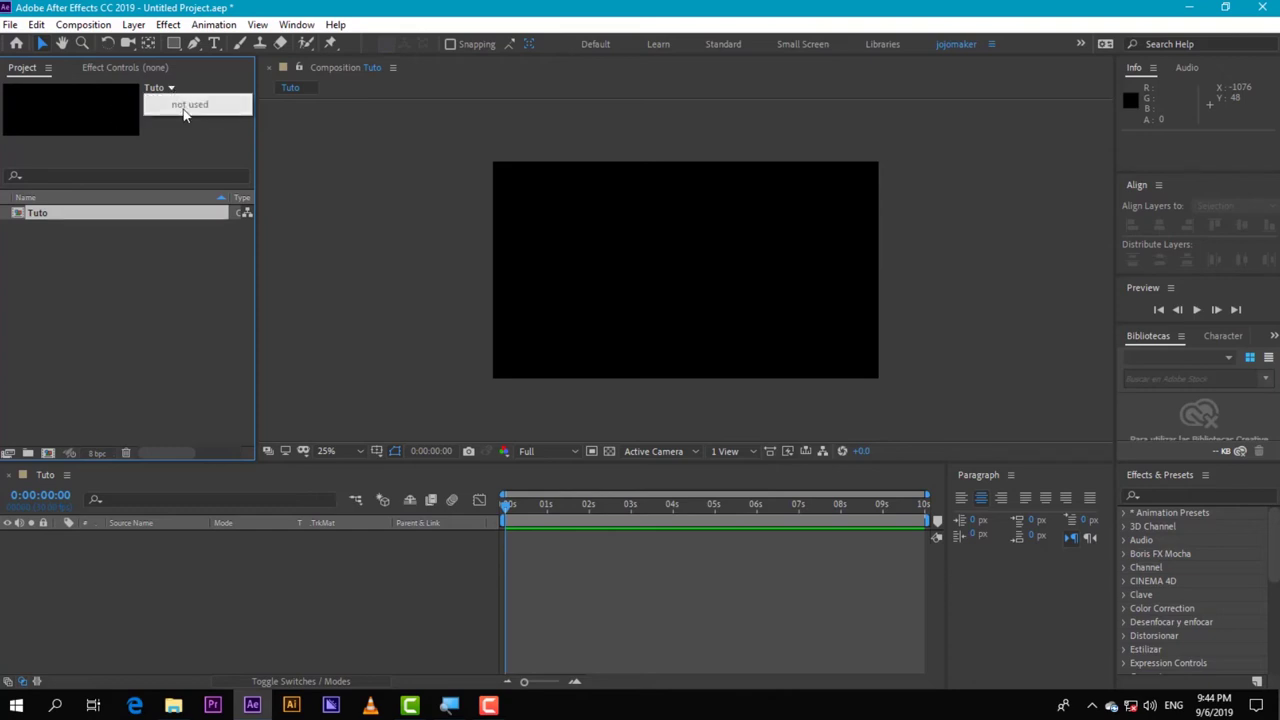
left_click(181, 113)
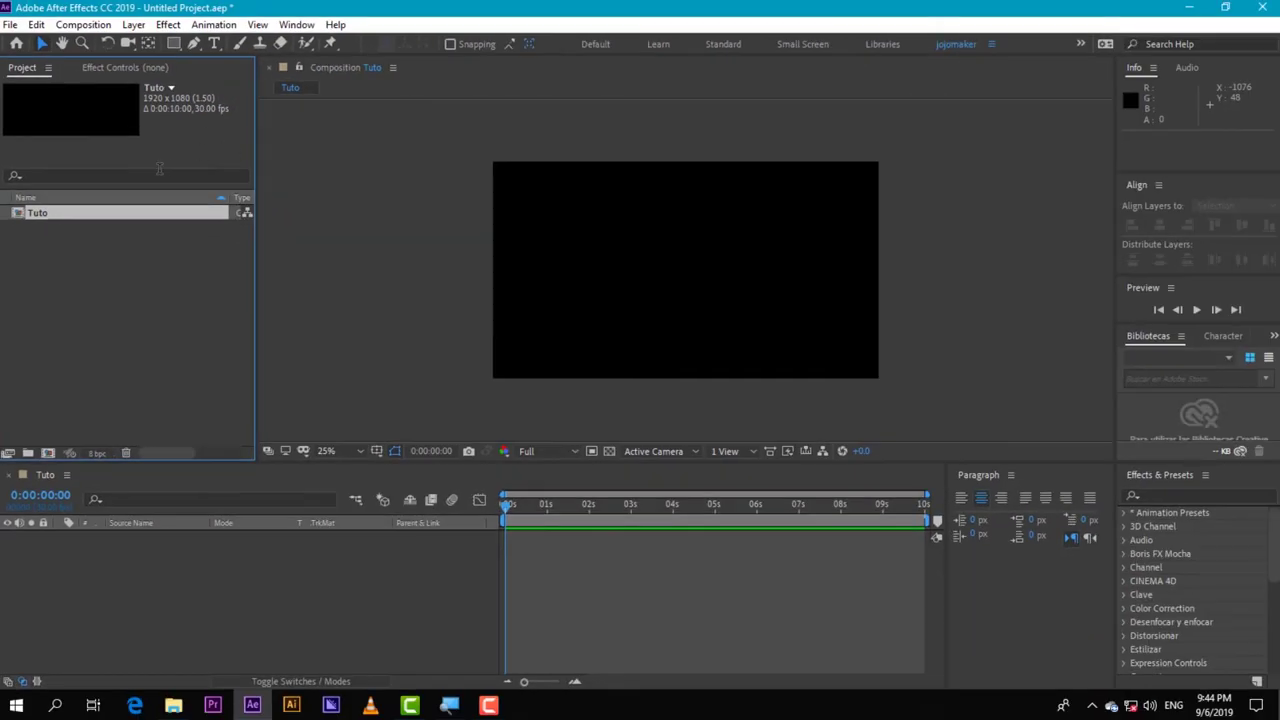
left_click(170, 371)
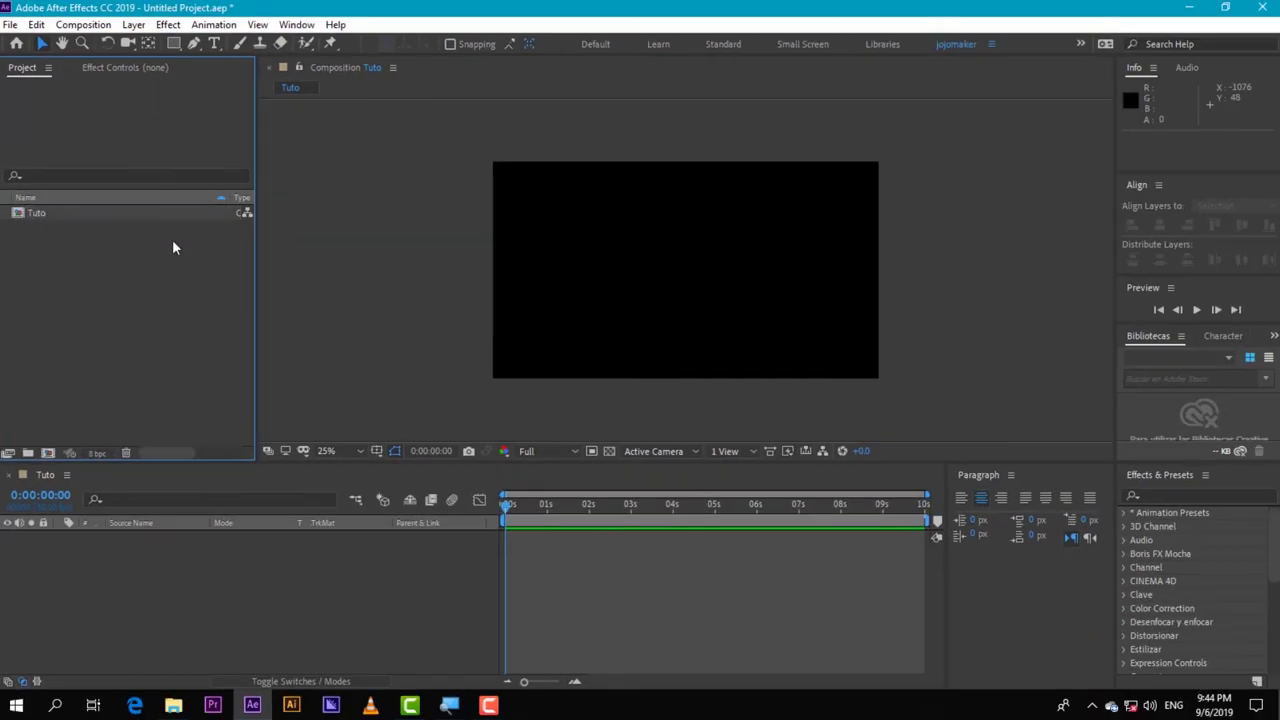
left_click(126, 213)
left_click(111, 237)
left_click(63, 217)
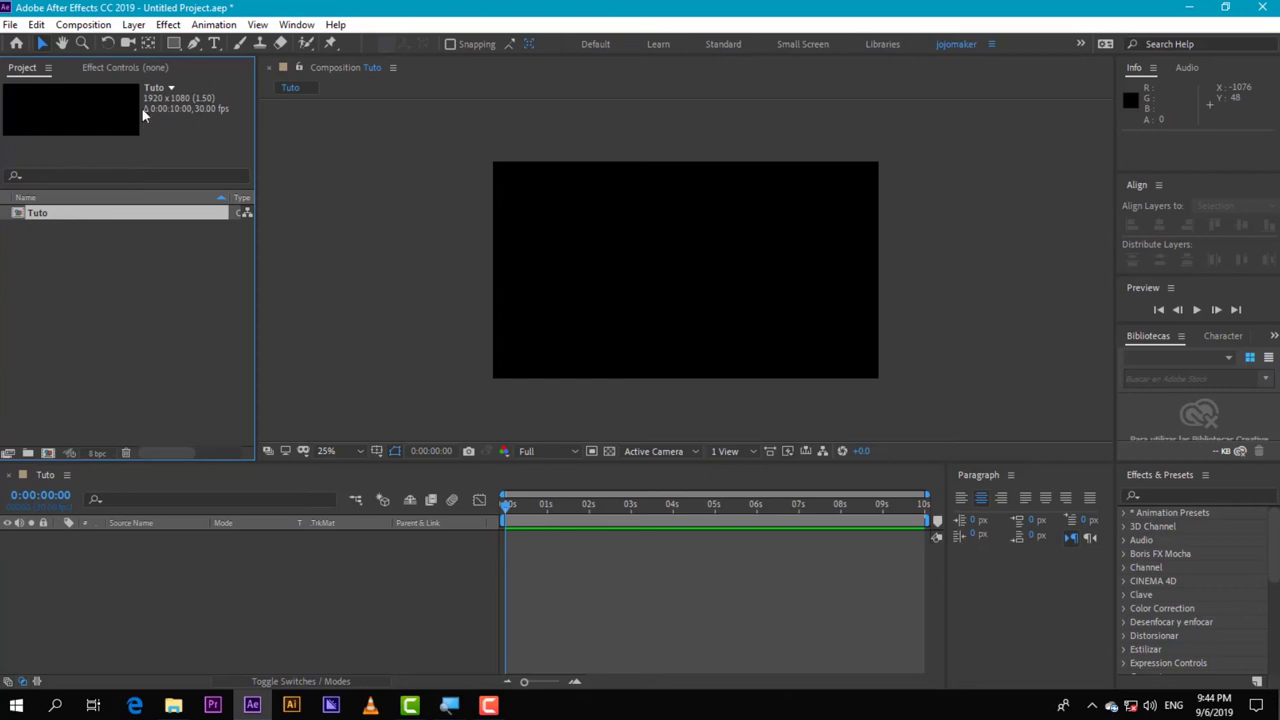
left_click(47, 260)
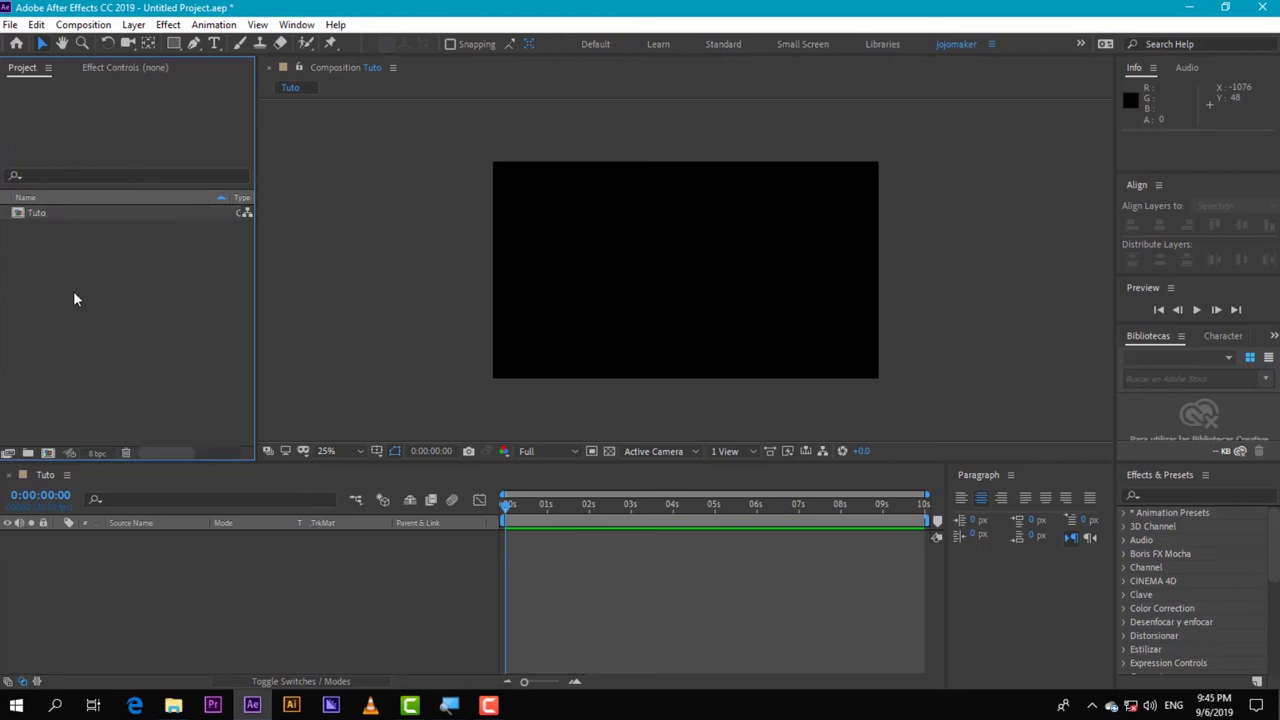
left_click(43, 214)
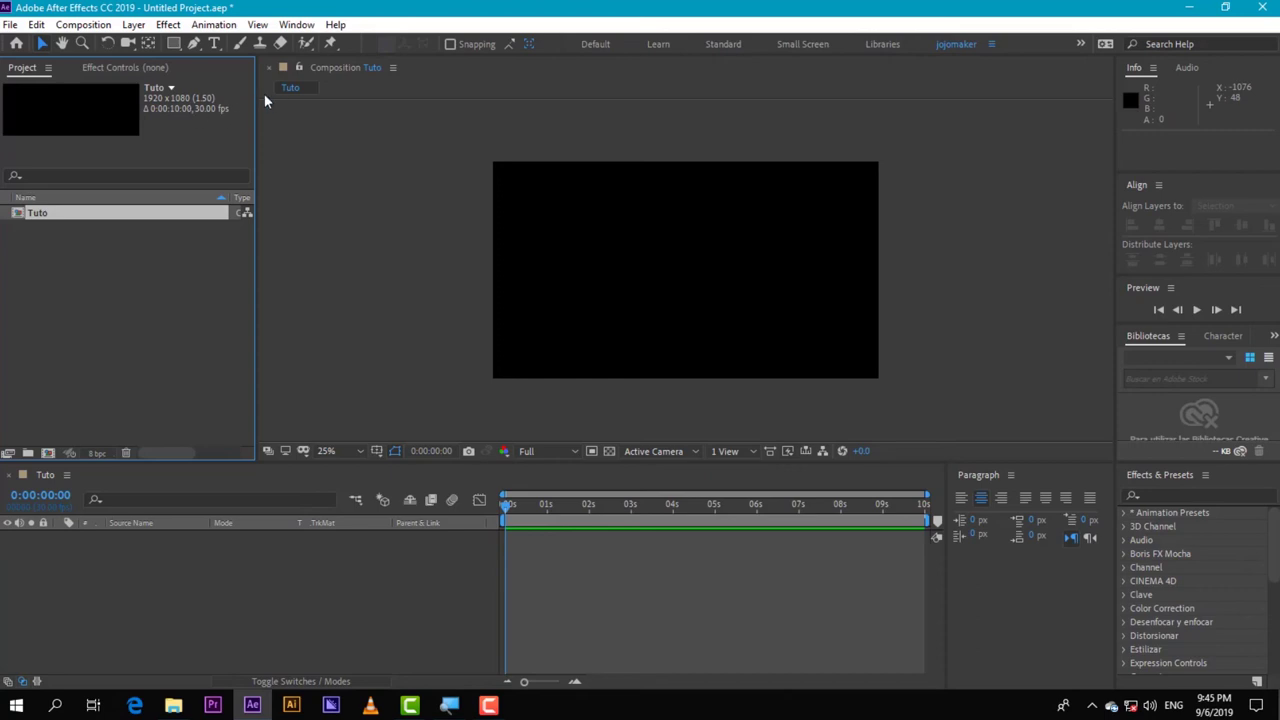
left_click(594, 236)
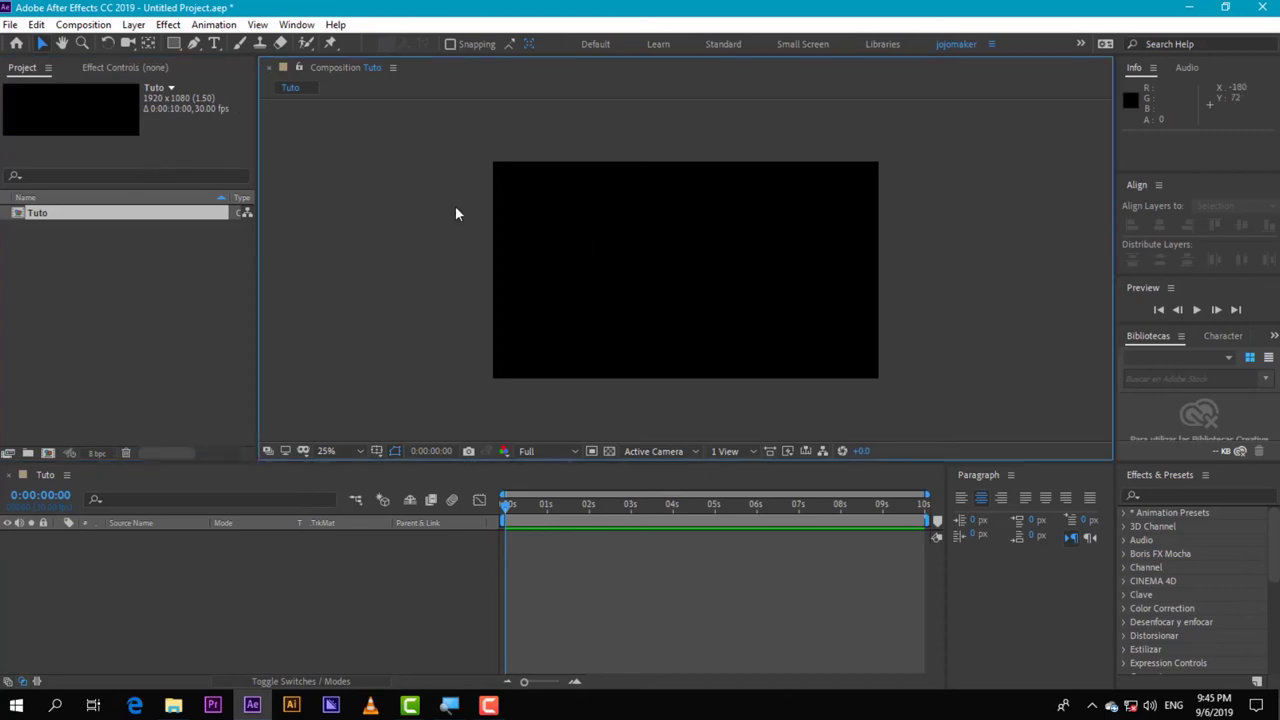
scroll(615, 242, "down", 2)
scroll(613, 241, "up", 2)
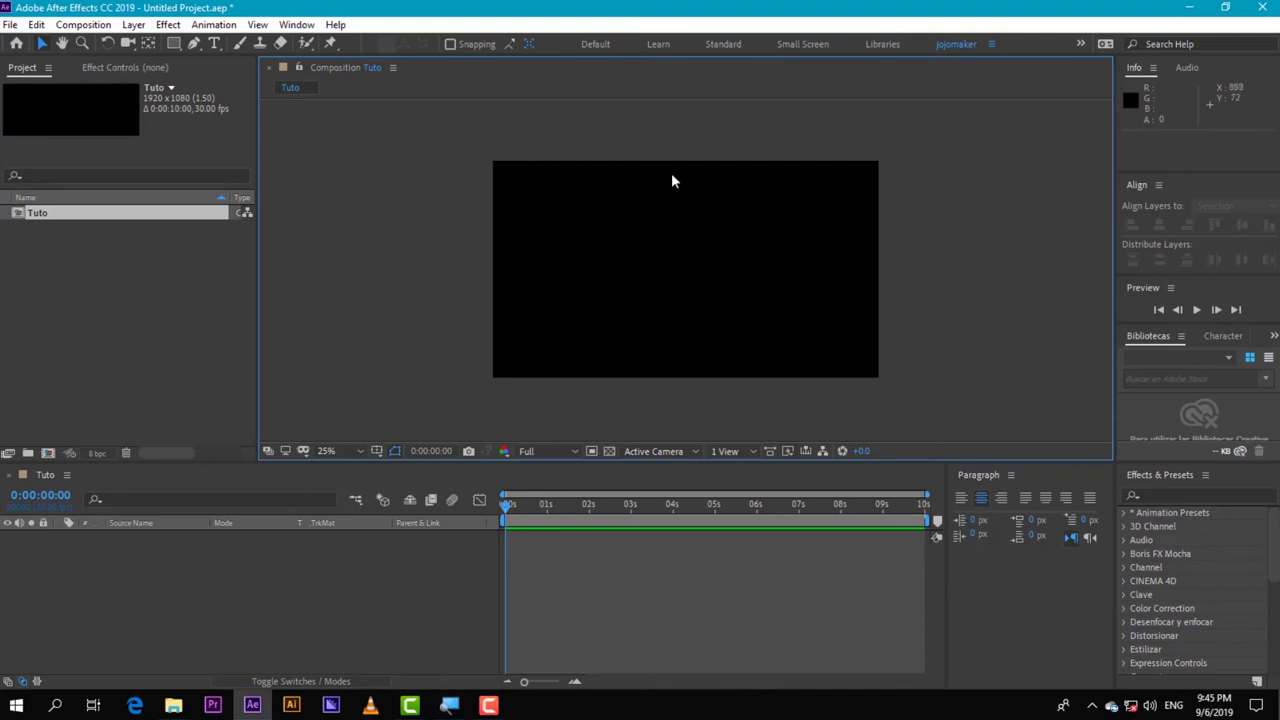
left_click(177, 270)
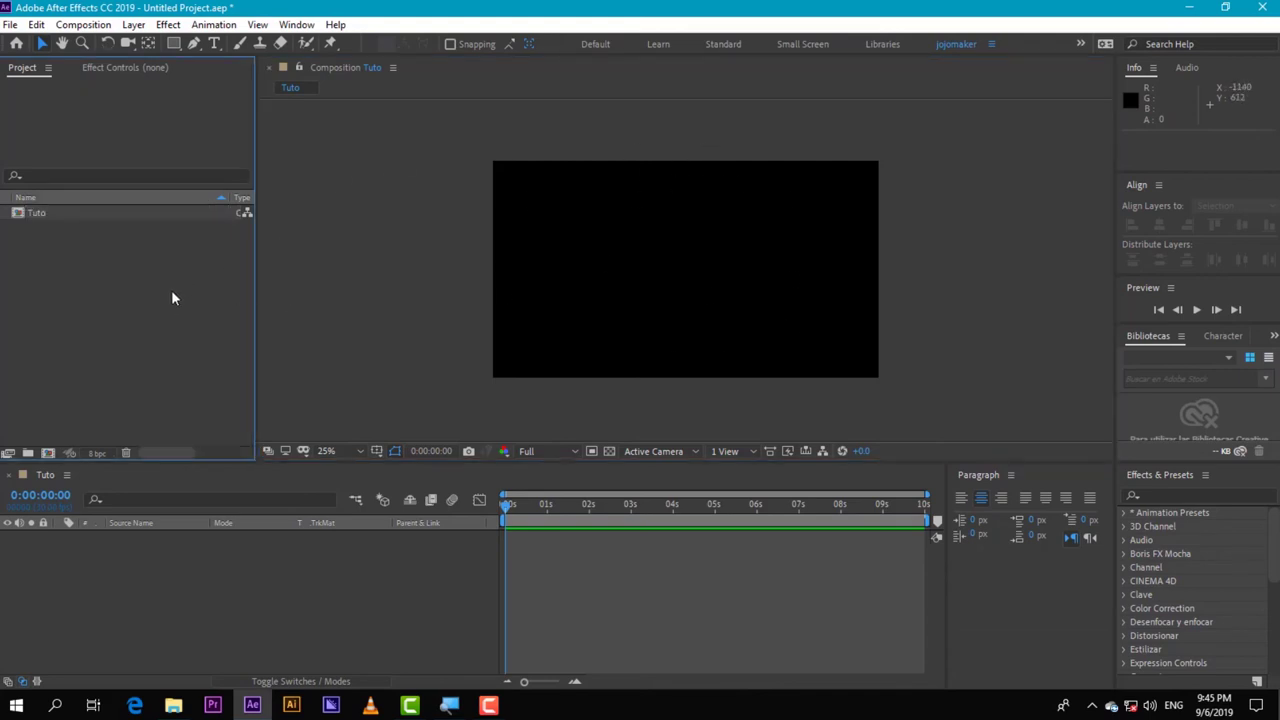
- Scrub the Tuto timeline to 0:00:01:04, 0:00:02:00 and 0:00:03:00, and return the current time to 0:00:00:00
left_click(176, 572)
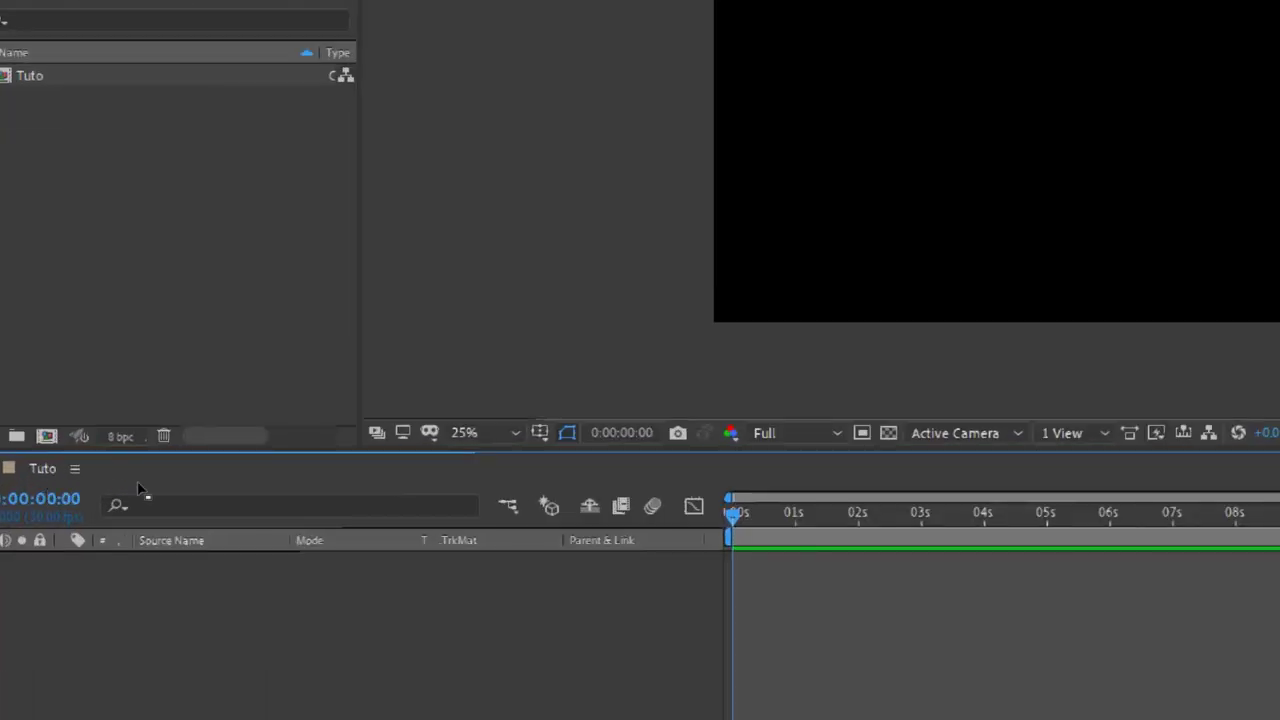
left_click(40, 500)
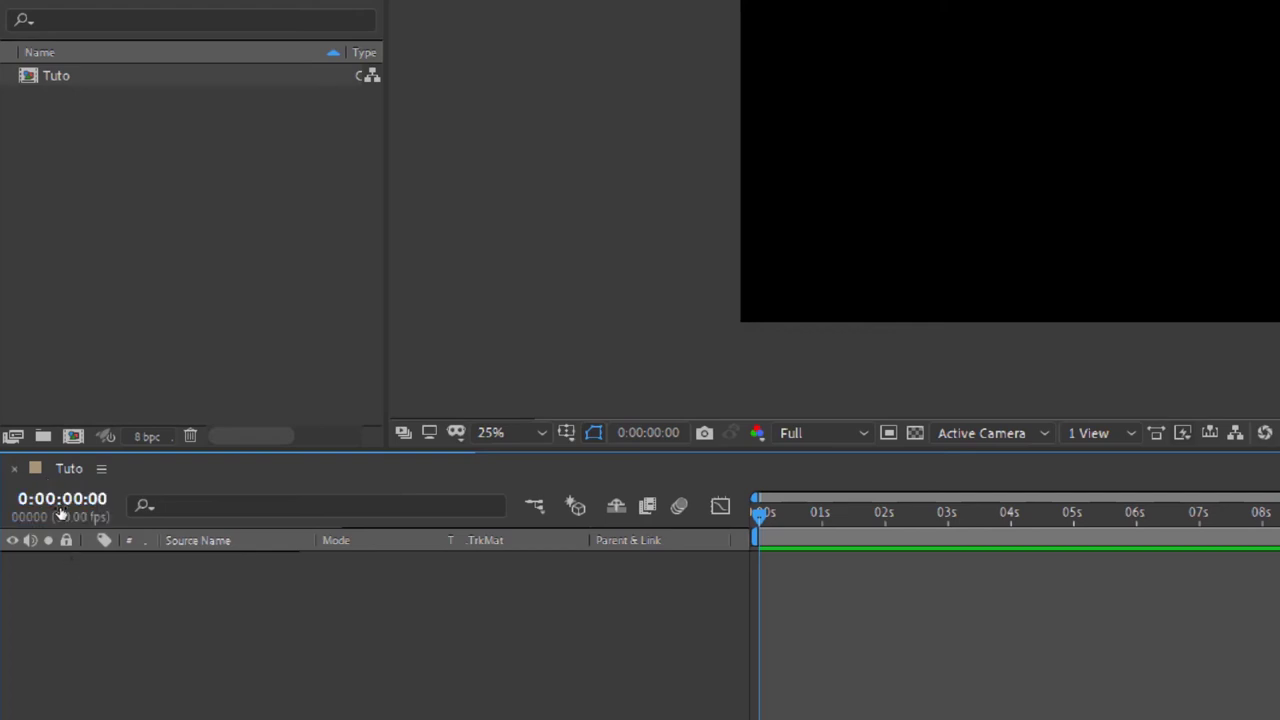
left_click(57, 520)
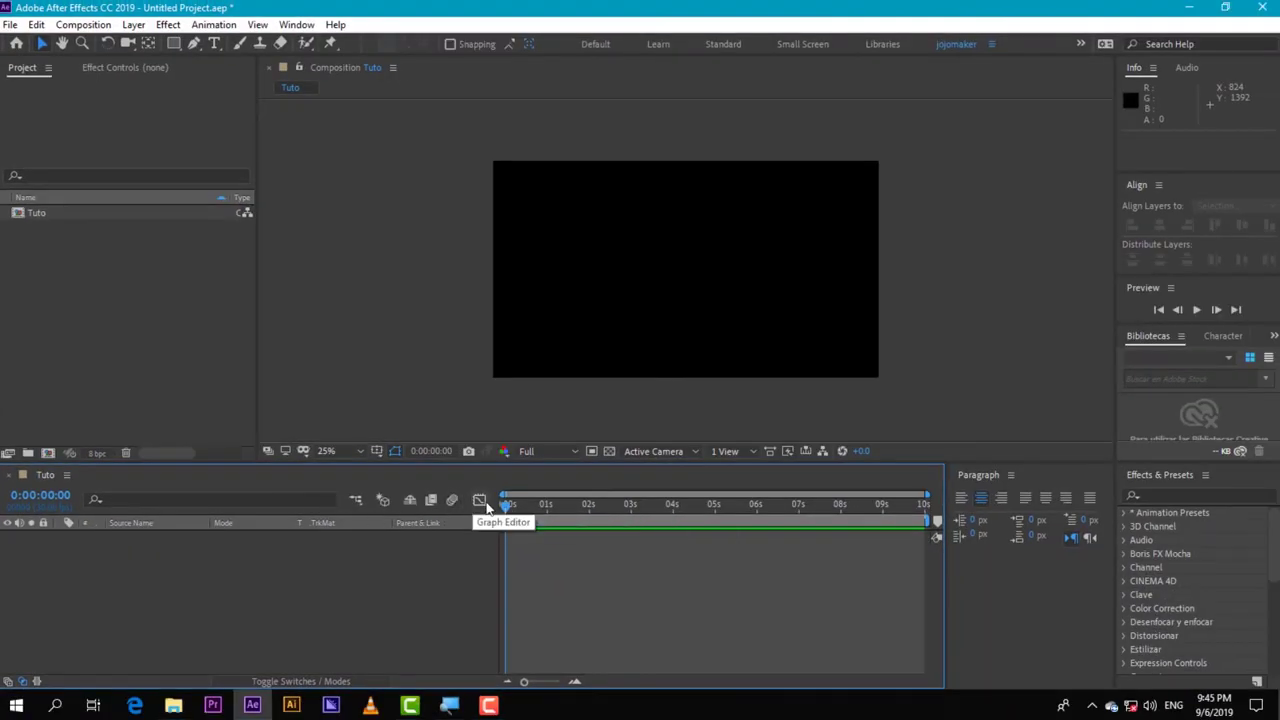
left_click_drag(508, 503, 480, 515)
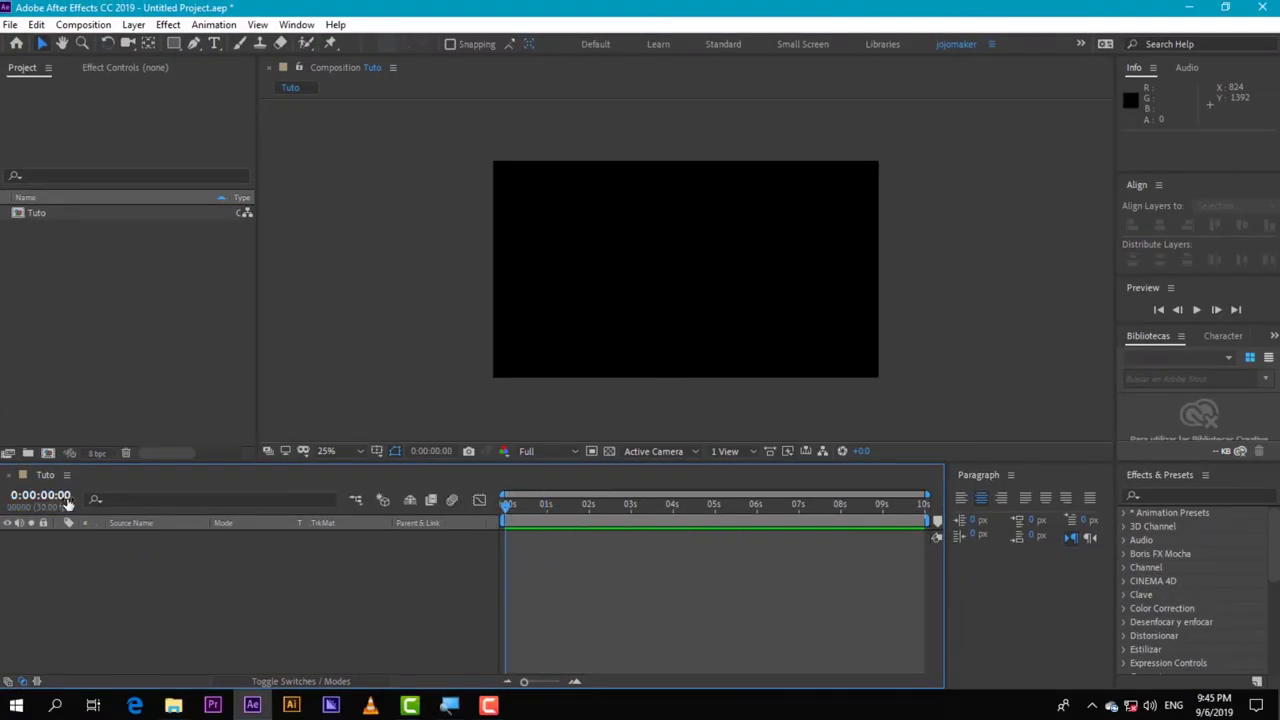
left_click_drag(503, 508, 552, 506)
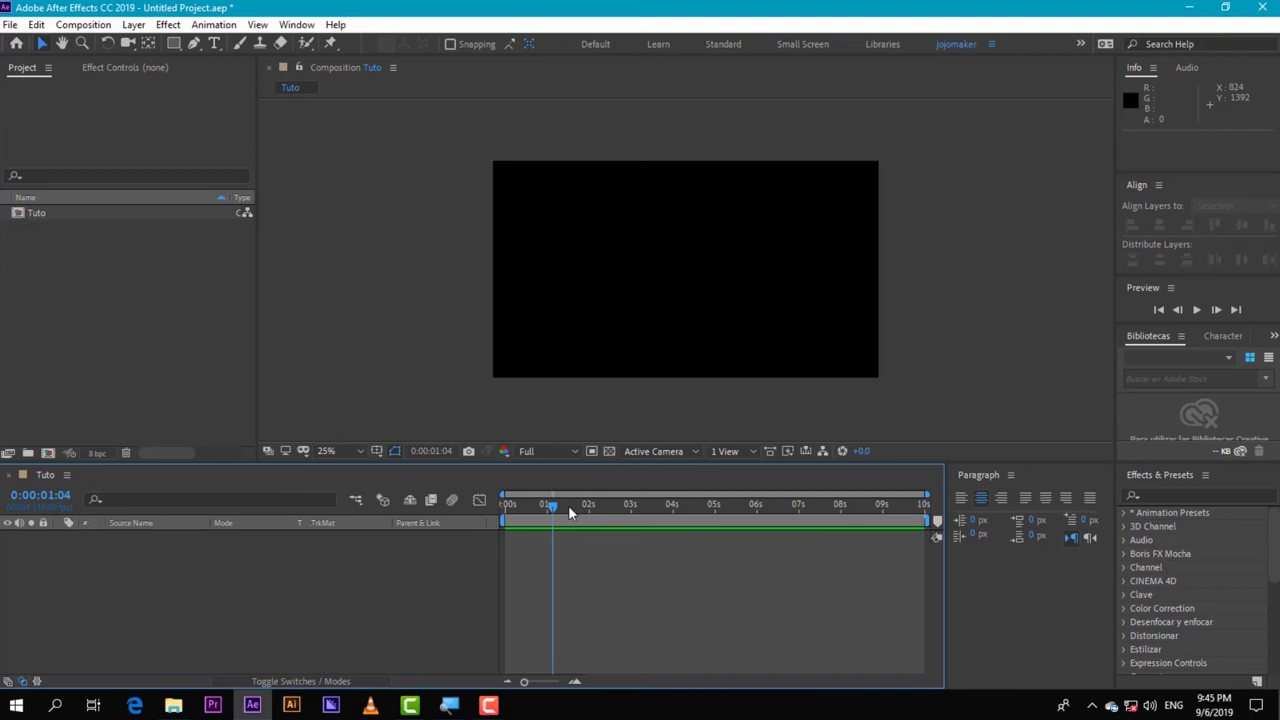
left_click_drag(552, 508, 588, 518)
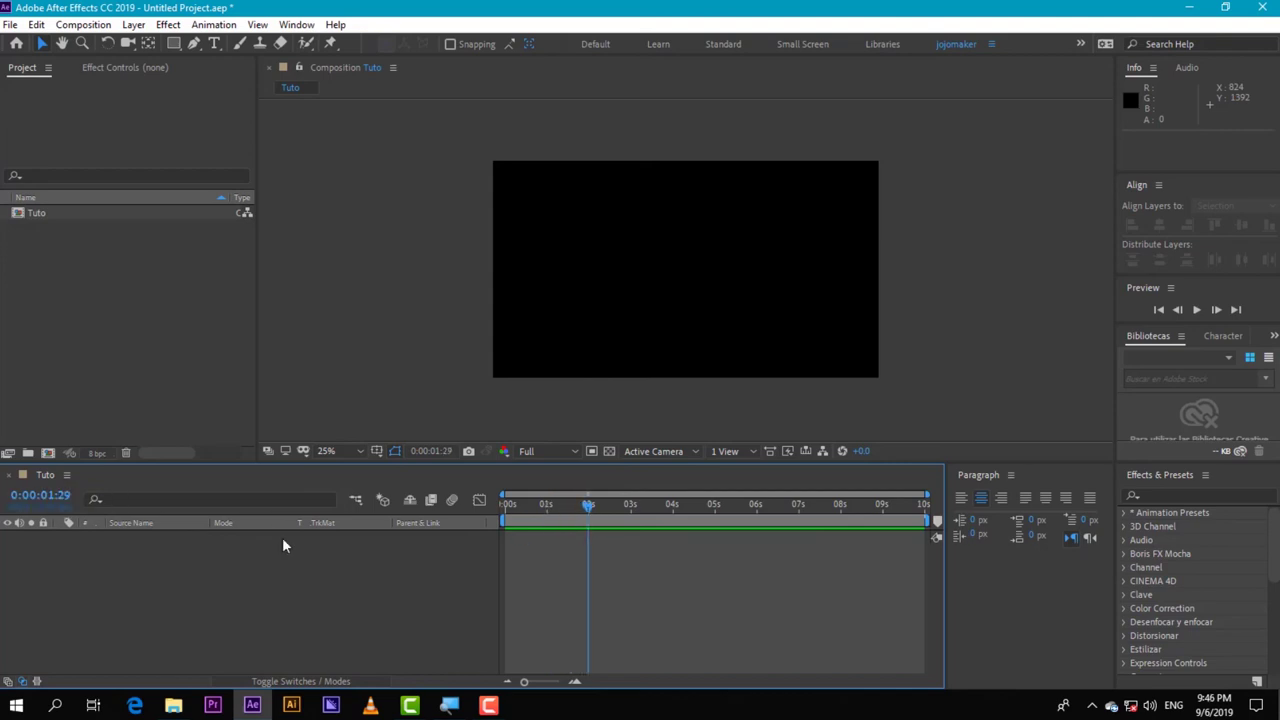
left_click_drag(587, 504, 589, 516)
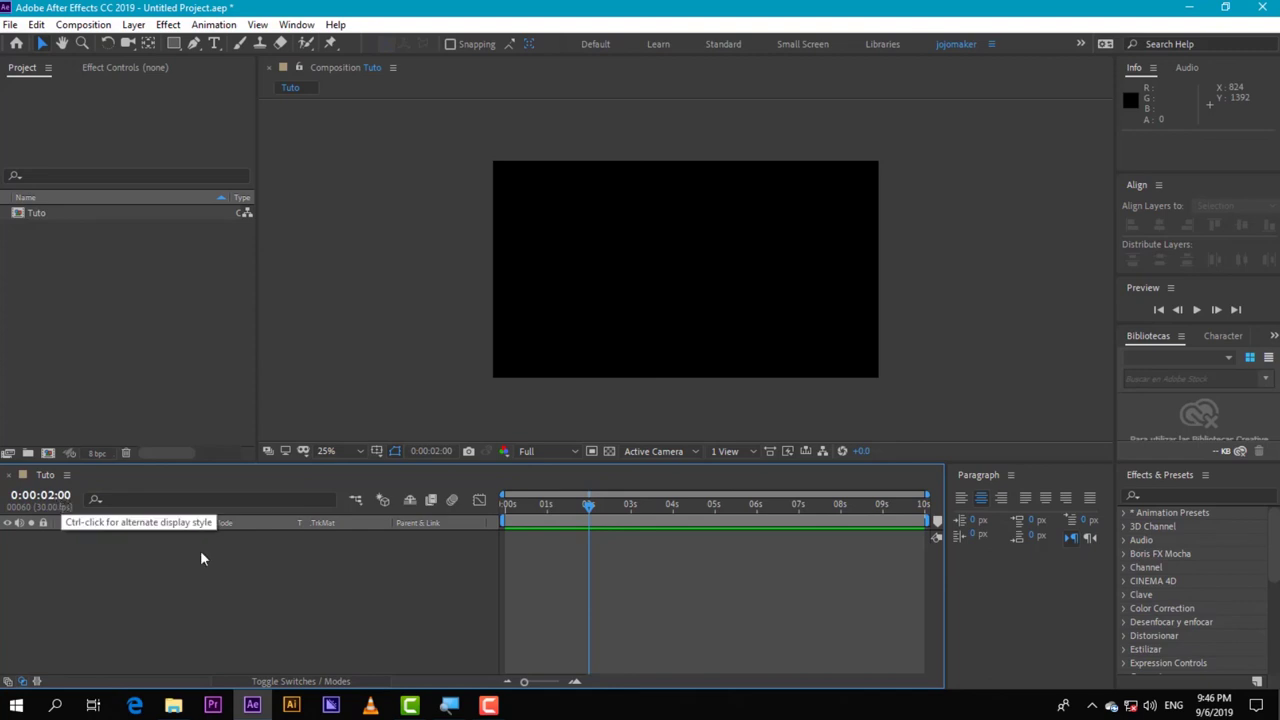
left_click_drag(589, 508, 627, 528)
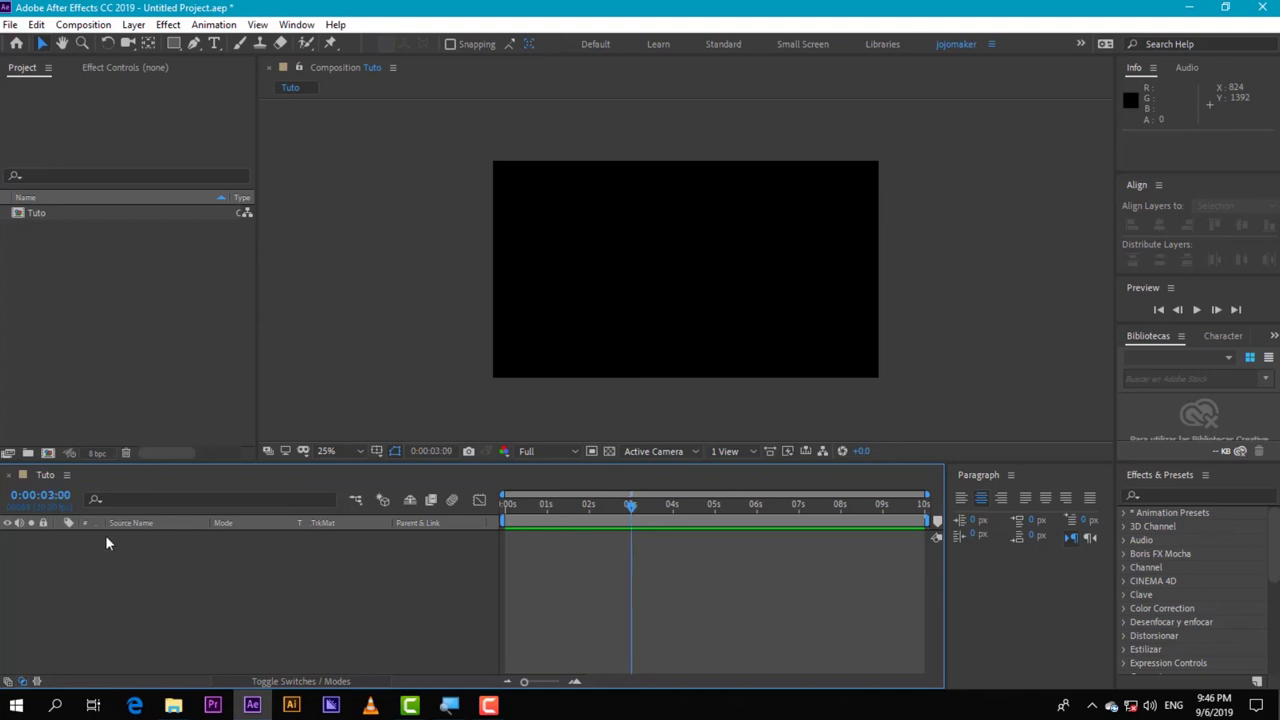
left_click_drag(630, 507, 429, 524)
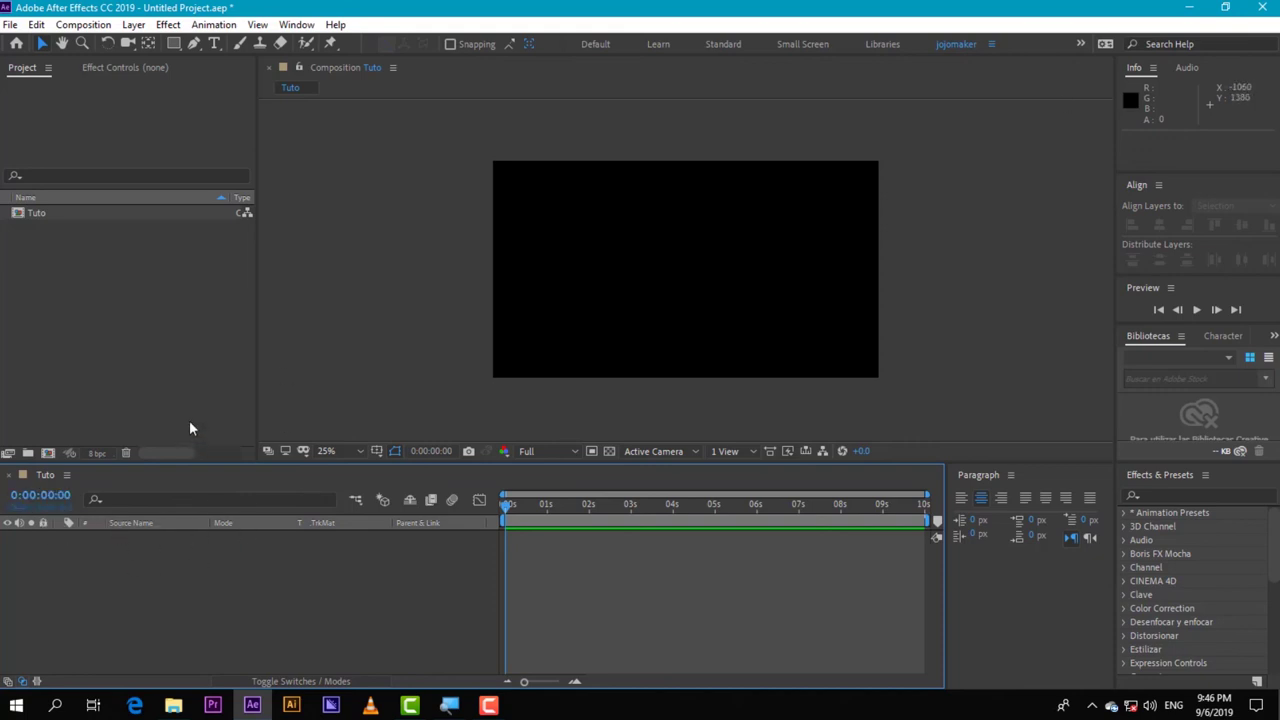
- Review the project, composition preview and timeline areas by making each active in turn, finishing on the project area
left_click(200, 282)
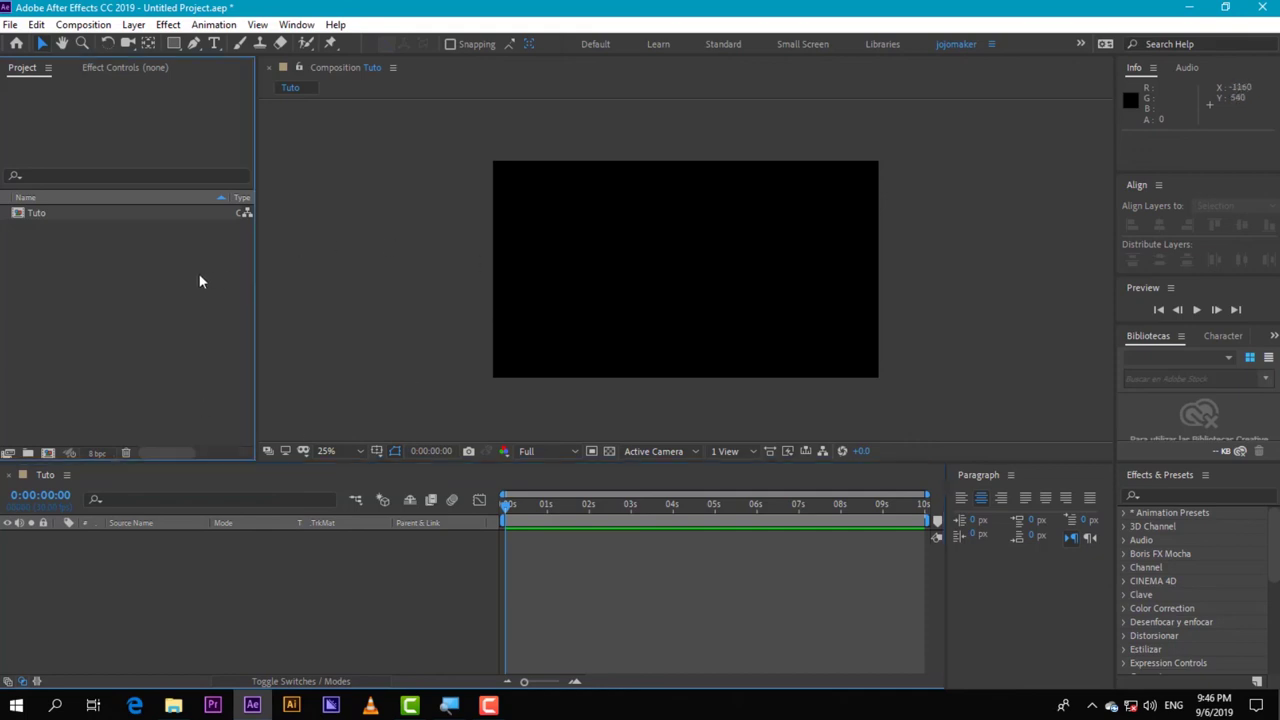
left_click(394, 173)
left_click(194, 336)
left_click(240, 572)
left_click(341, 380)
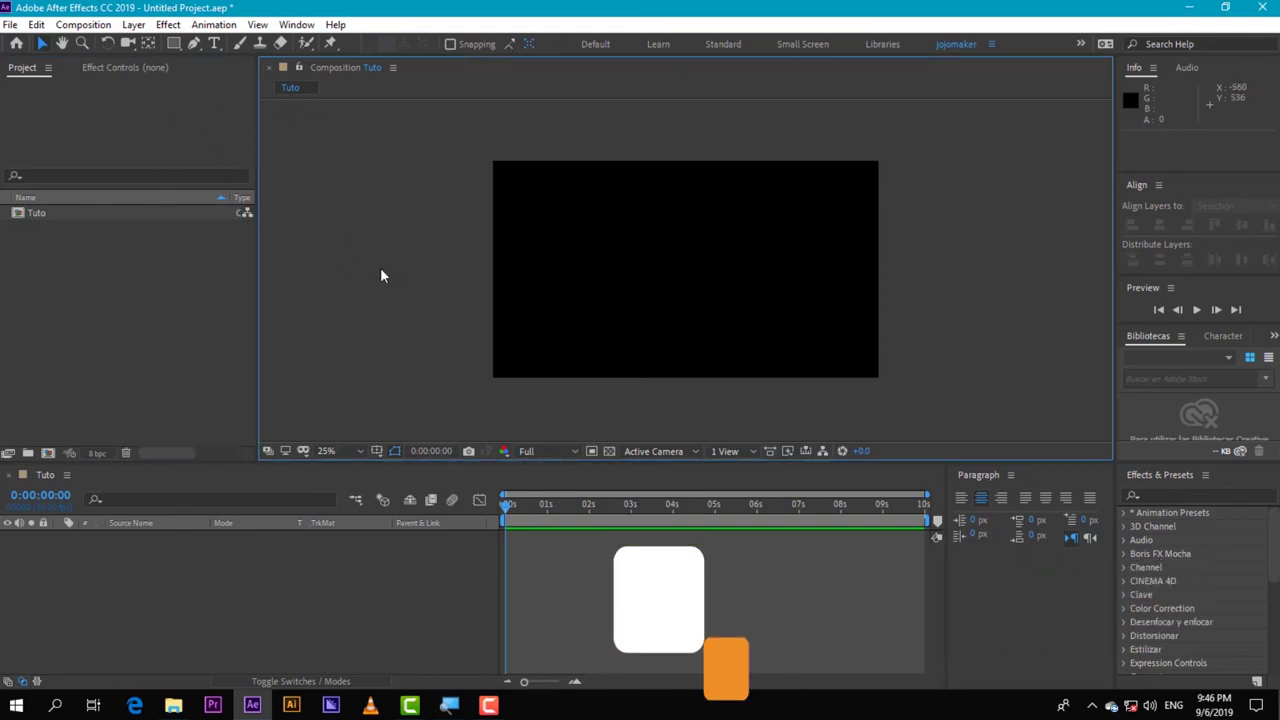
left_click(283, 591)
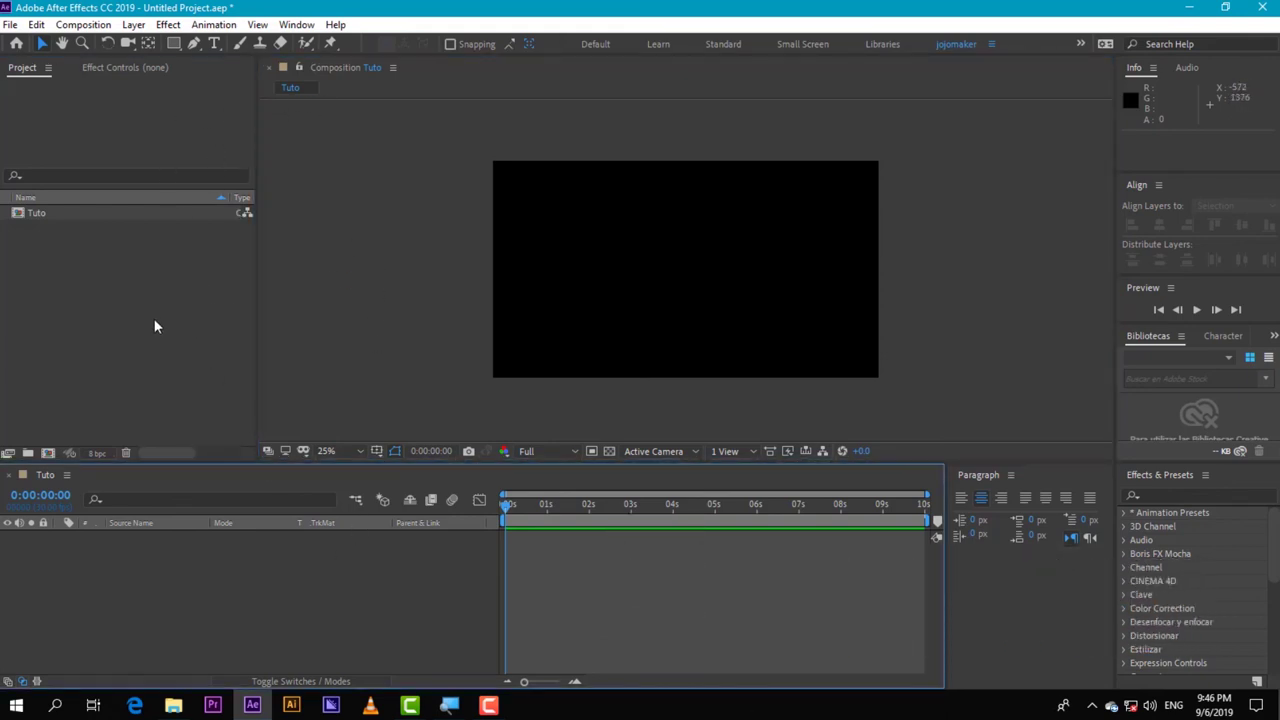
left_click(112, 267)
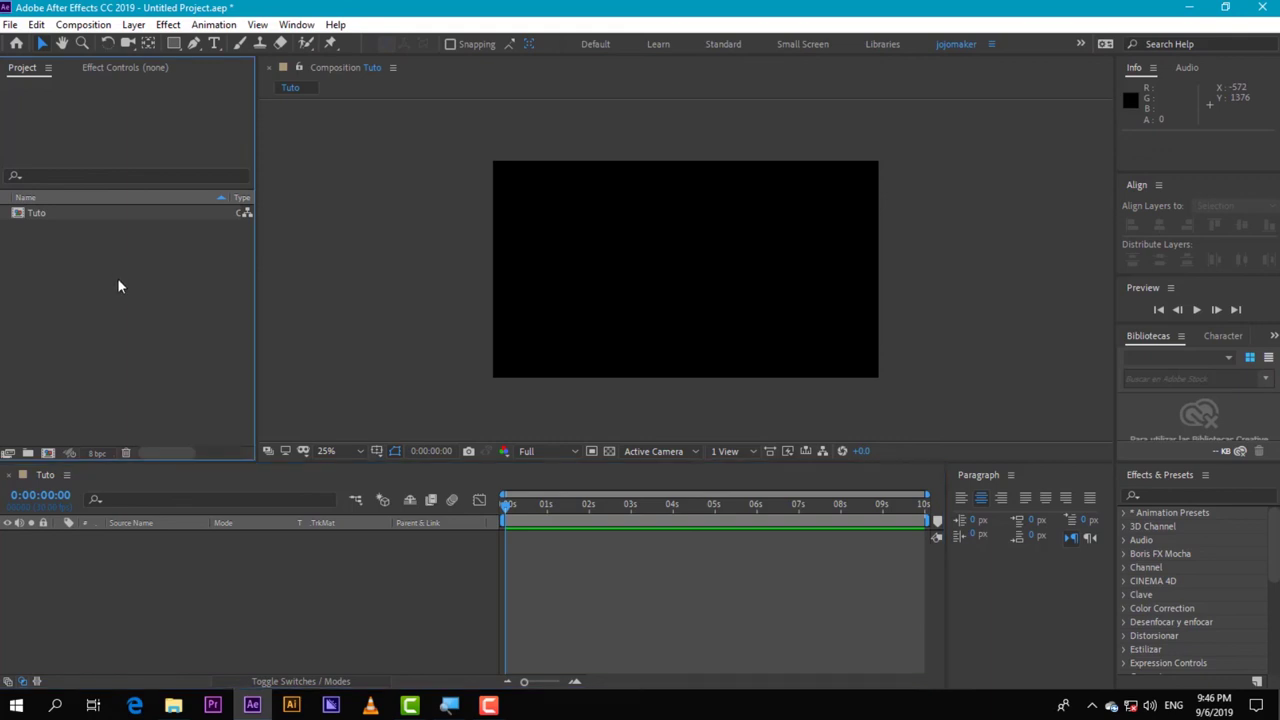